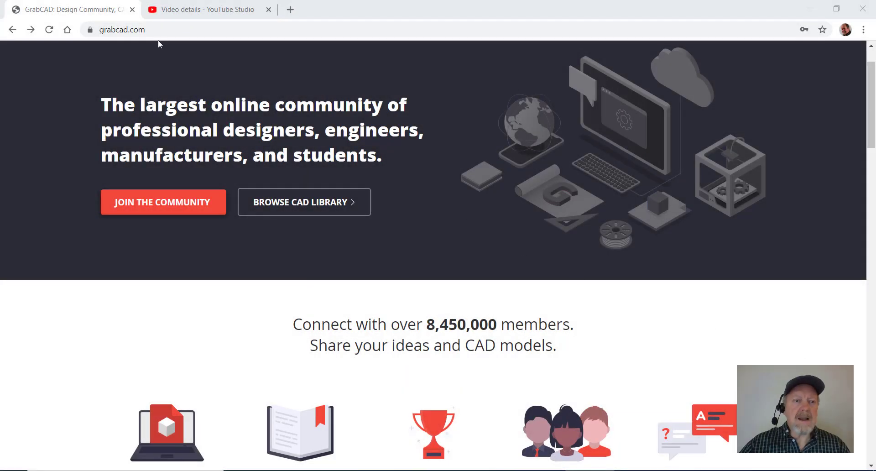
Step: Search the GrabCAD CAD library for 'FIXTURE 297' to find the Fixture - 297 Cam Clamps model
click(160, 33)
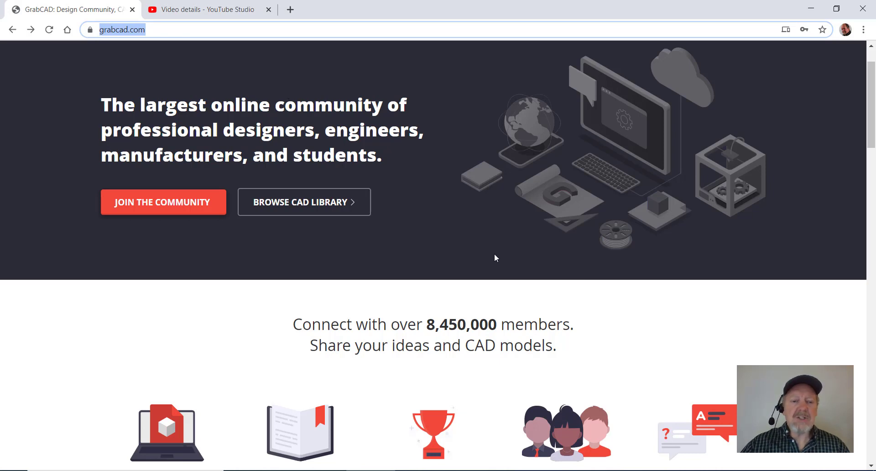
click(290, 203)
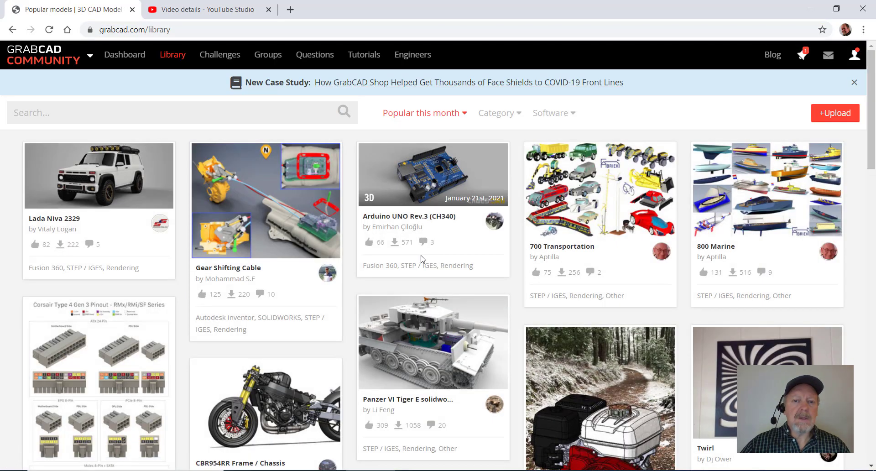
click(266, 114)
text(FIX)
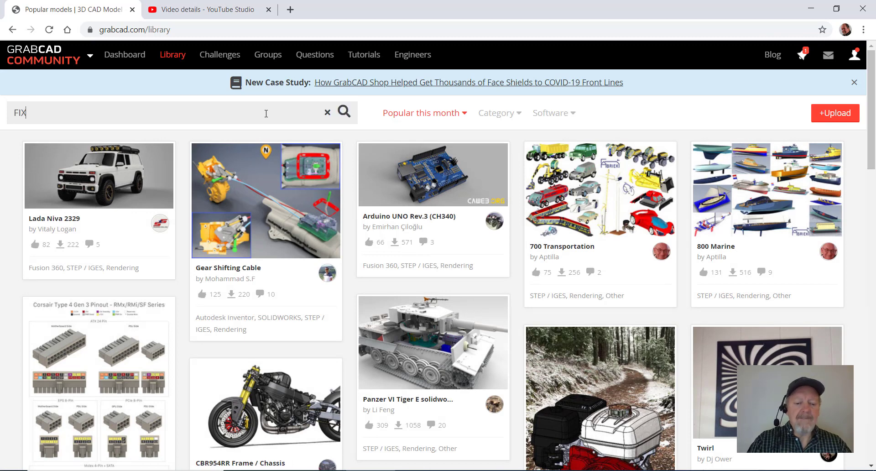
text(TURE 297)
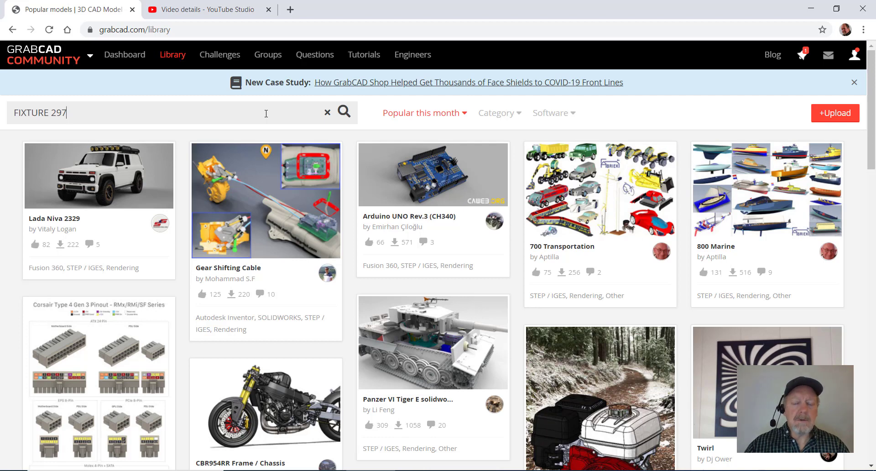
key(Return)
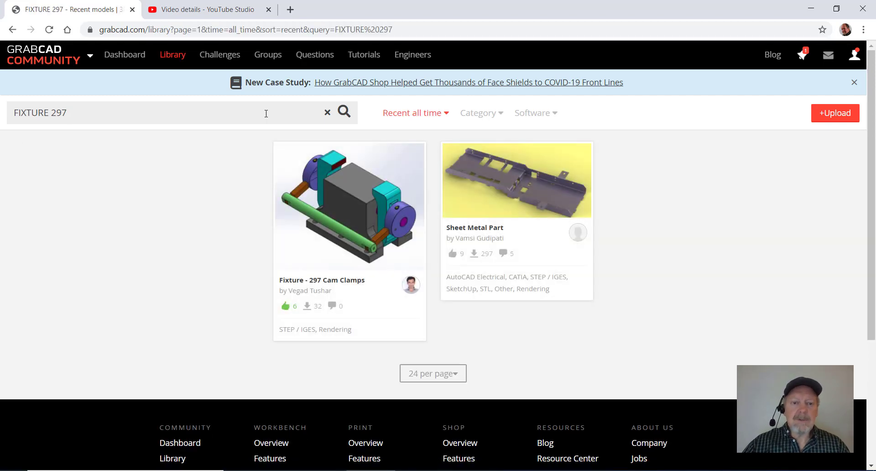
Step: Open the Fixture - 297 Cam Clamps model's files and preview 297 Cam Clamps.STEP
click(347, 210)
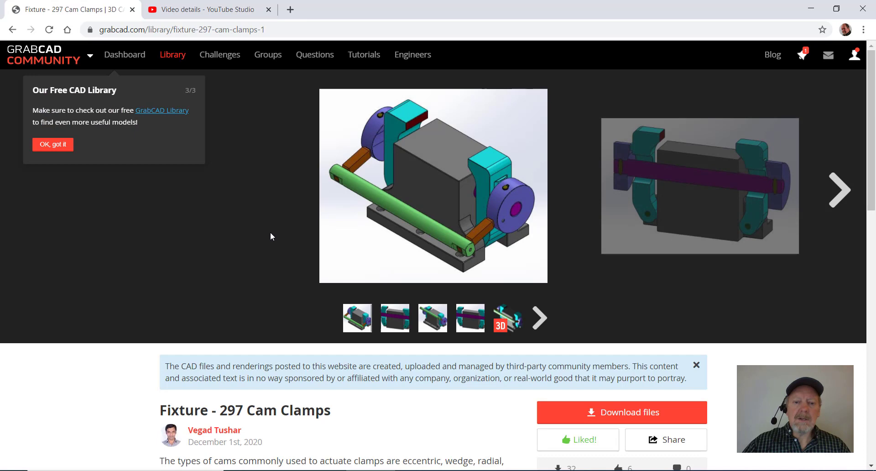
scroll(271, 236, down, 6)
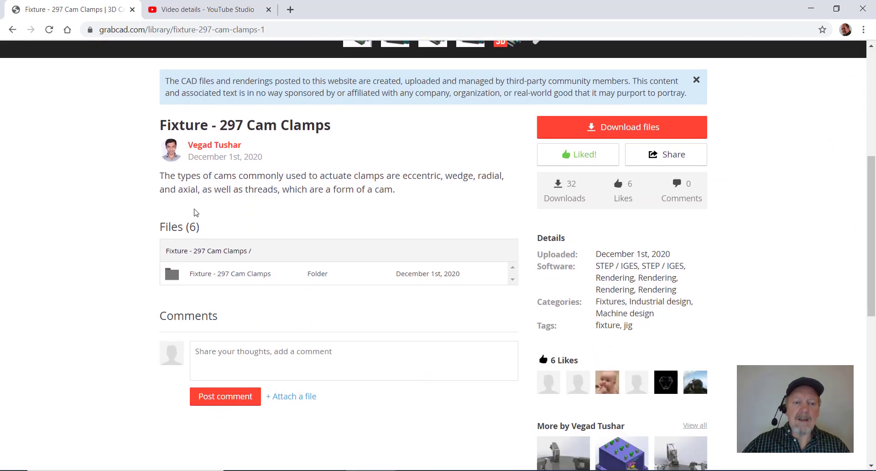
click(221, 273)
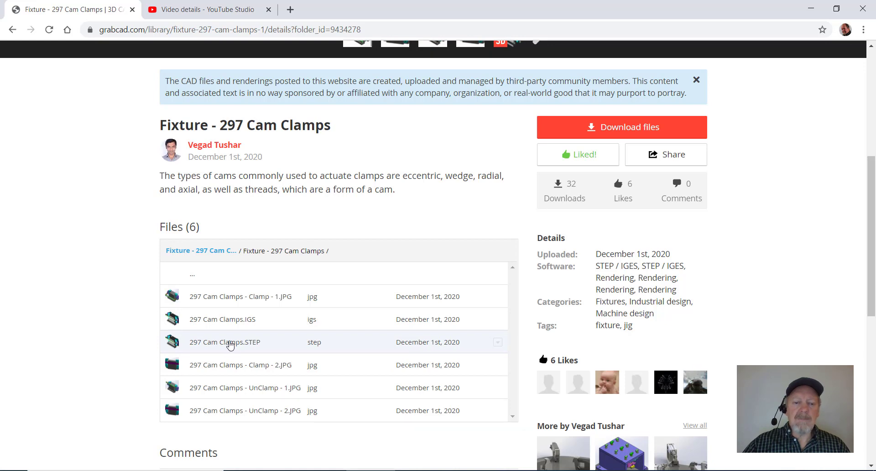
click(231, 346)
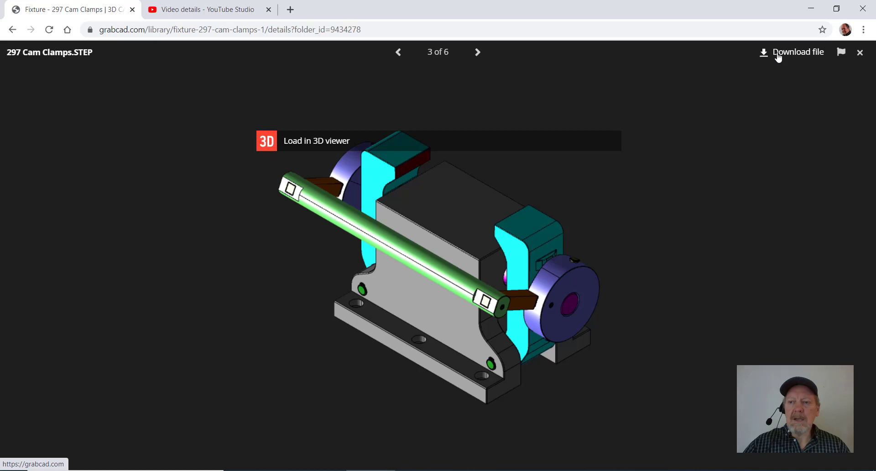
Step: Download 297 Cam Clamps.STEP and show it in the Downloads folder
click(778, 56)
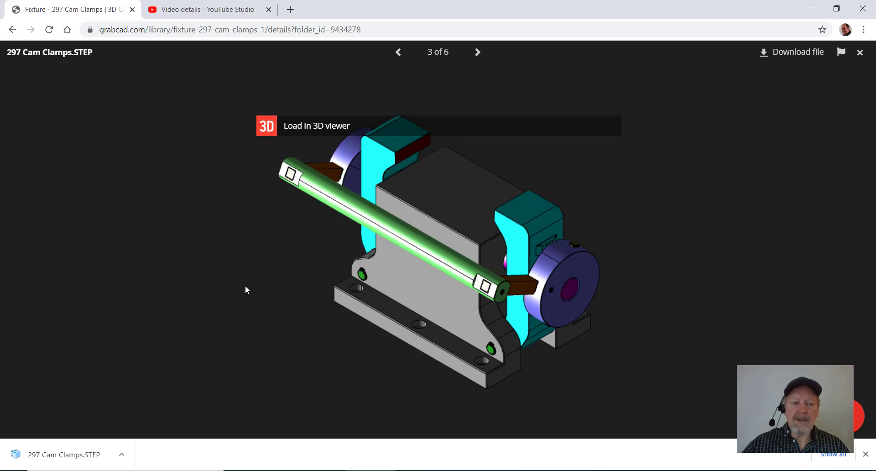
click(122, 458)
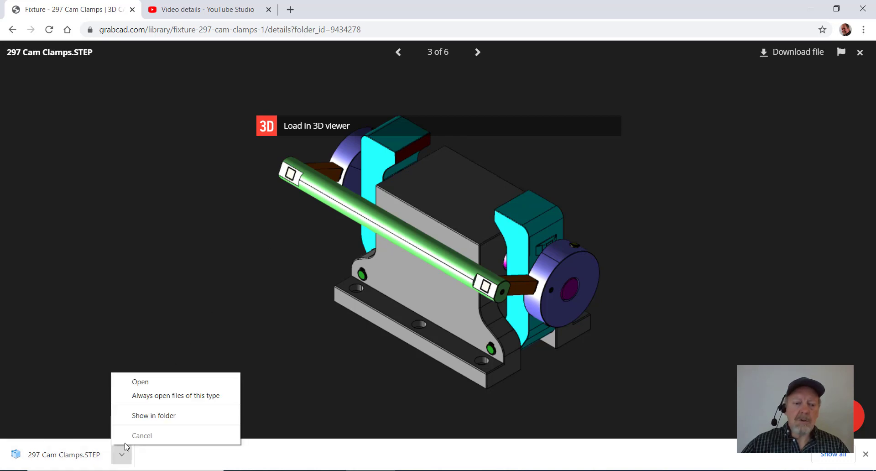
click(145, 416)
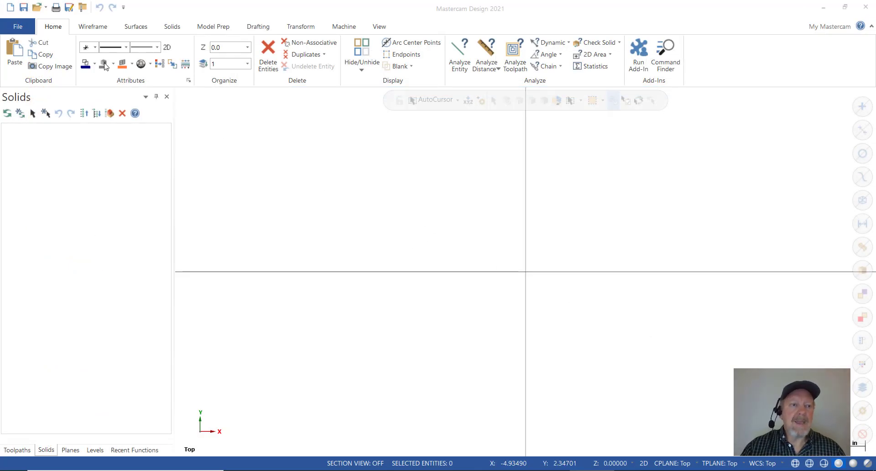
Step: Open 297 Cam Clamps.STEP from Downloads with the file type set to All Files (*.*)
click(39, 11)
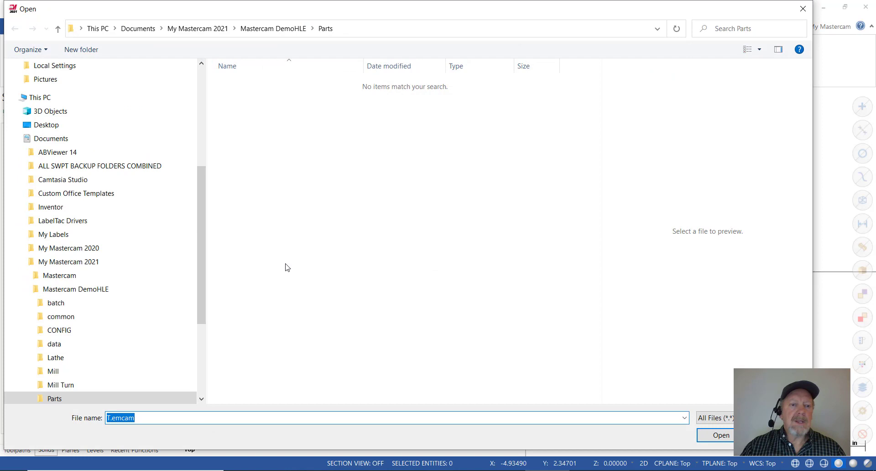
drag(203, 216, 202, 102)
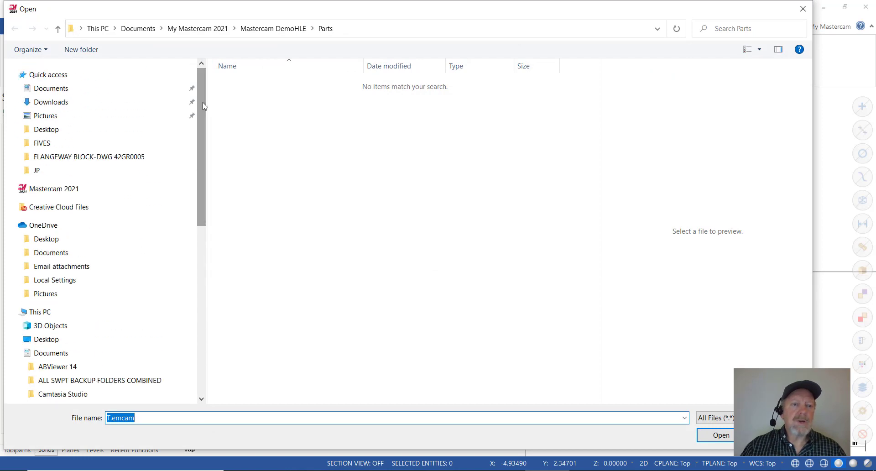
click(50, 101)
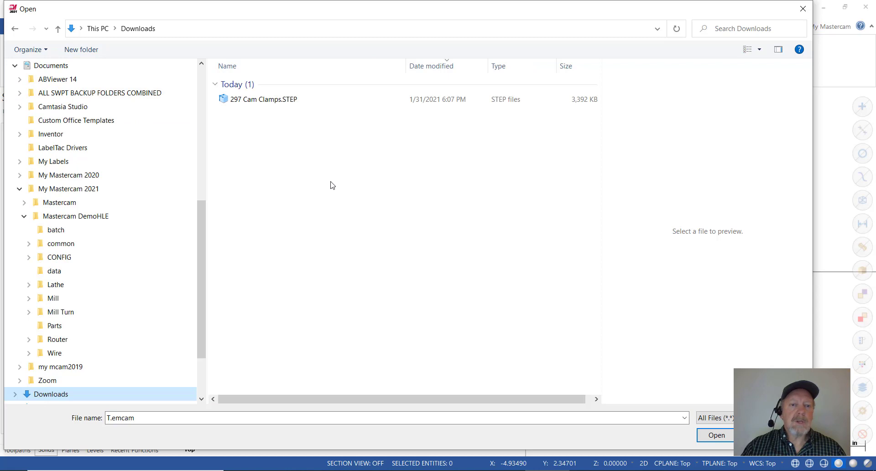
click(712, 417)
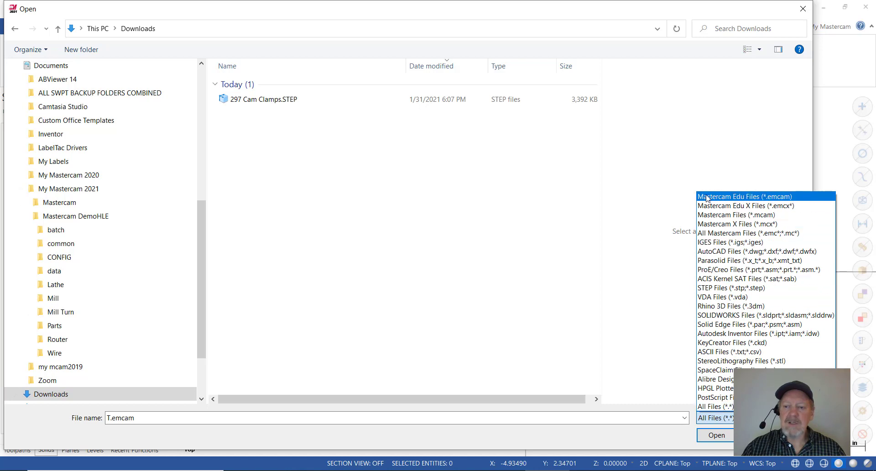
click(721, 196)
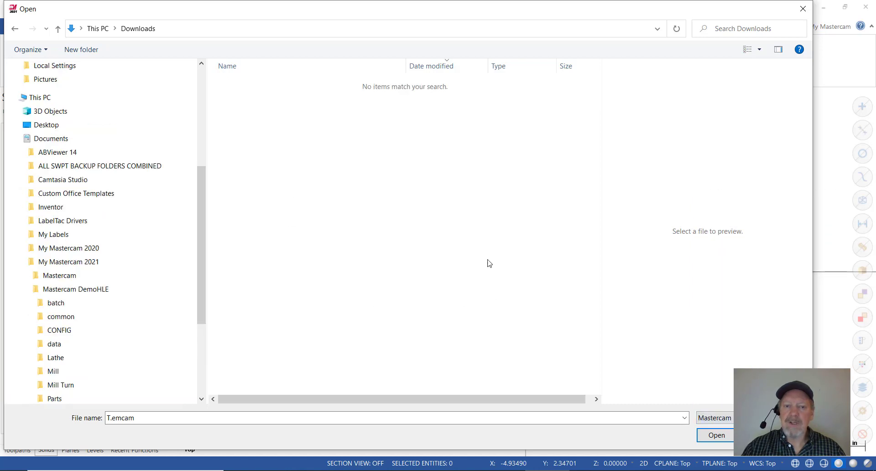
click(727, 419)
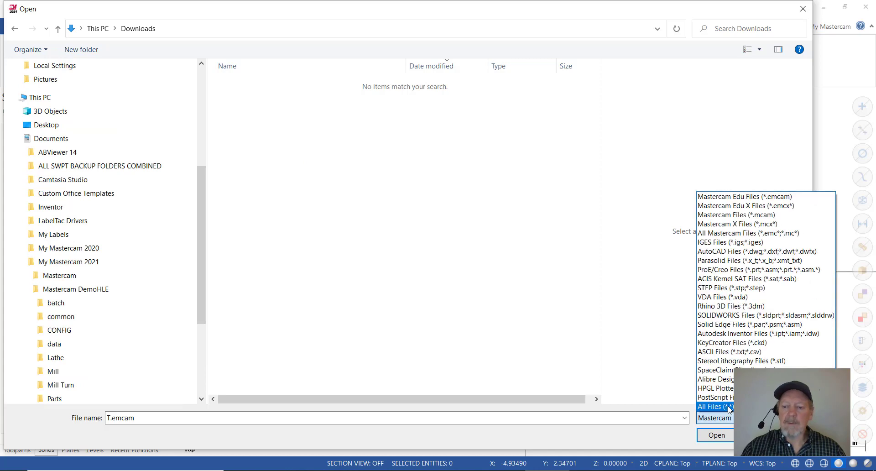
click(714, 406)
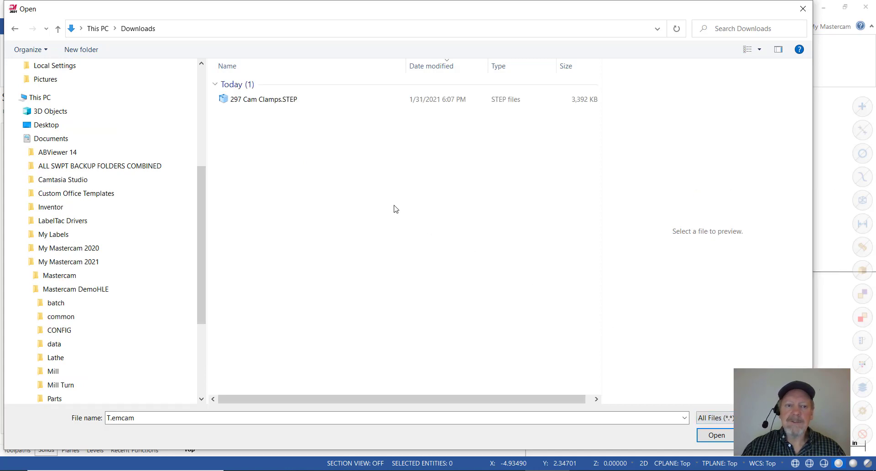
click(300, 104)
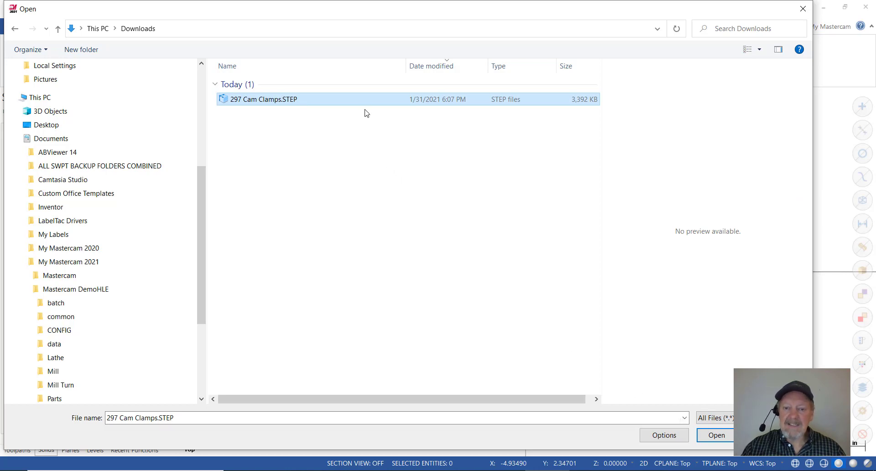
click(716, 436)
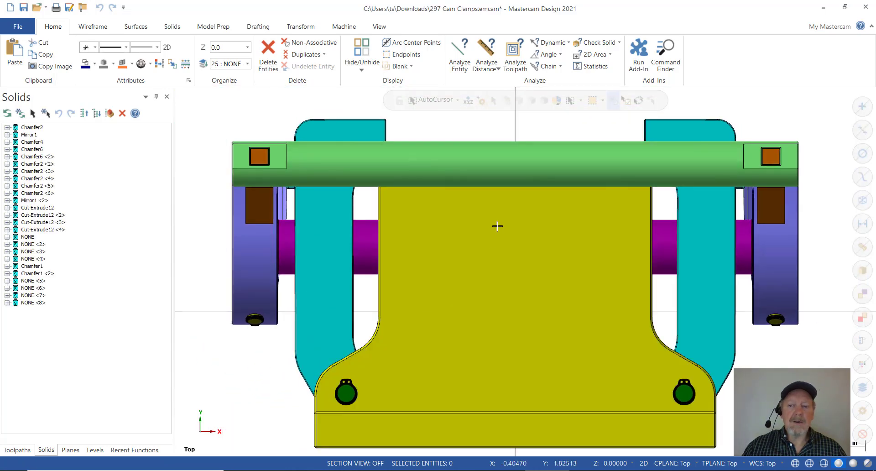
Step: Orbit the imported fixture into a tilted 3-D view and select the left cyan clamp lever solid
scroll(497, 225, down, 4)
mouse_move(488, 247)
middle_down()
mouse_move(530, 254)
mouse_move(590, 319)
mouse_move(544, 265)
mouse_move(507, 251)
mouse_move(538, 269)
middle_up()
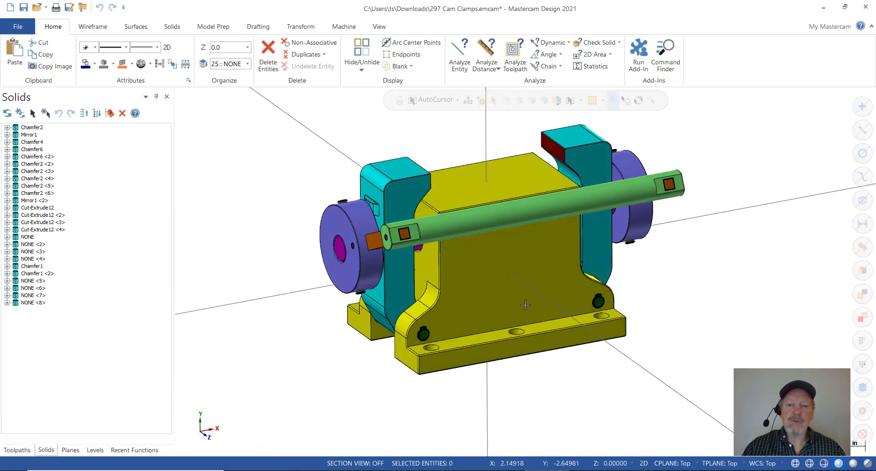
click(400, 265)
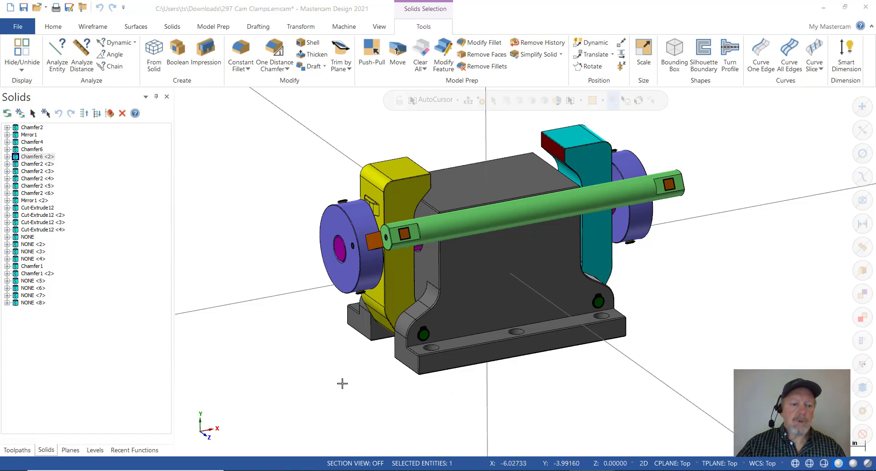
click(48, 451)
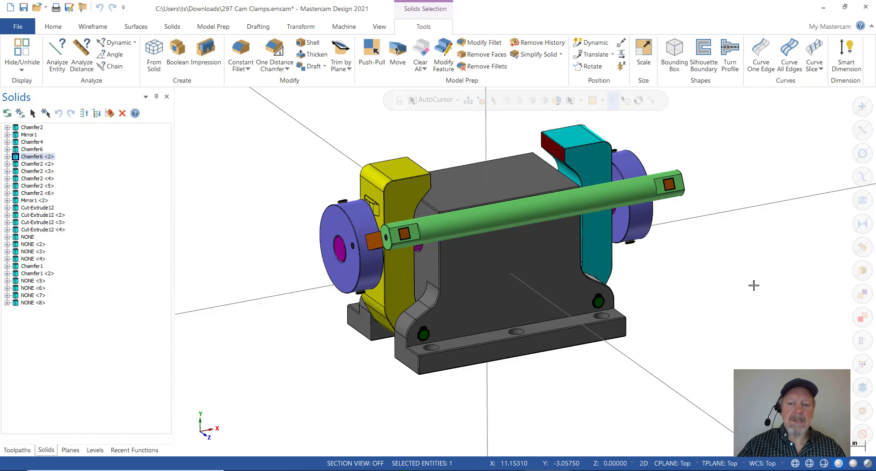
click(95, 450)
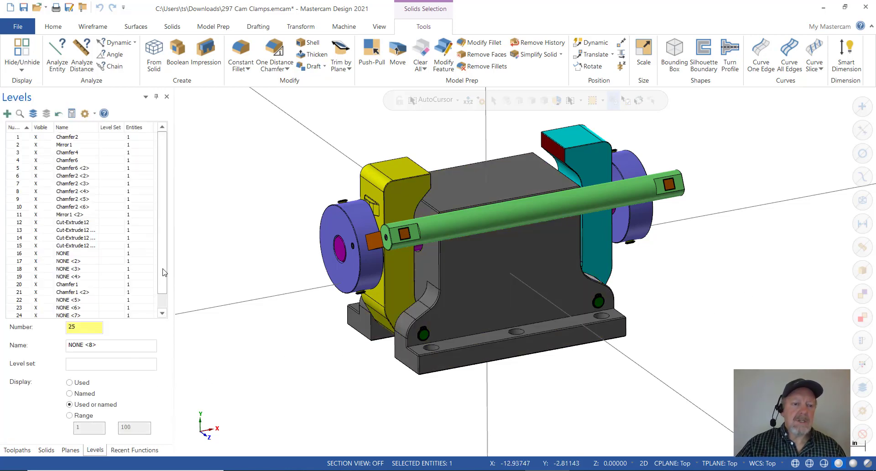
scroll(163, 272, down, 1)
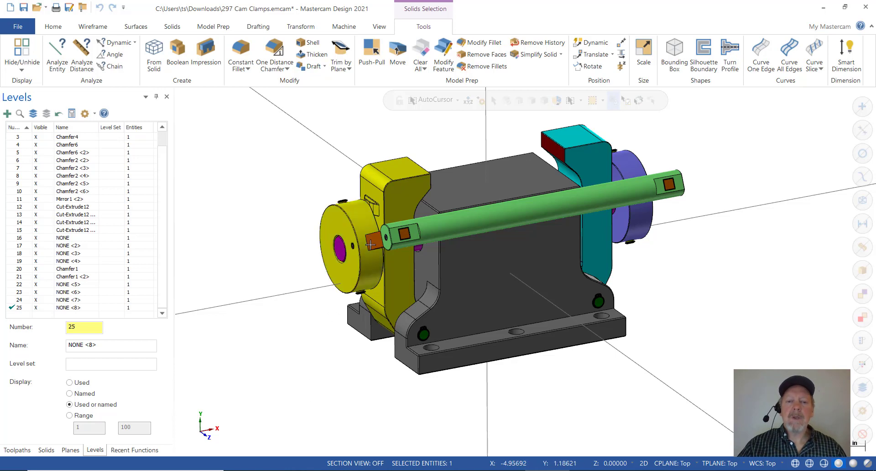
Step: Set up a Change Level copy of the lever solid to new level 30 named LEVER
right_click(402, 199)
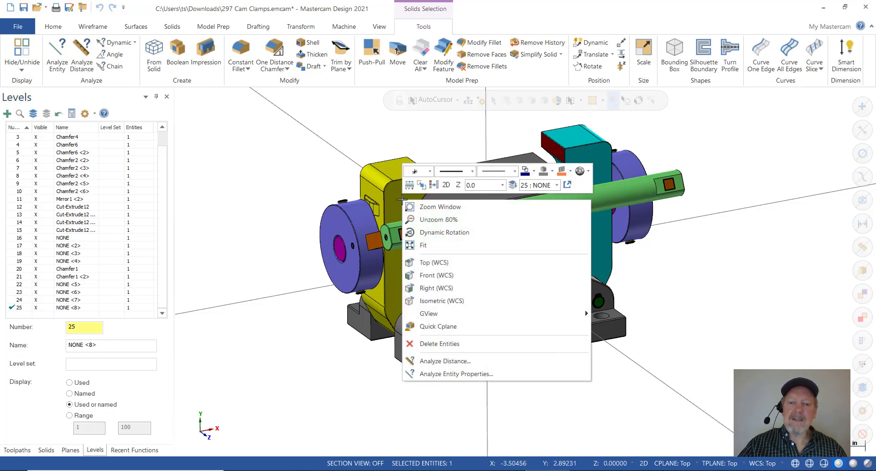
click(512, 185)
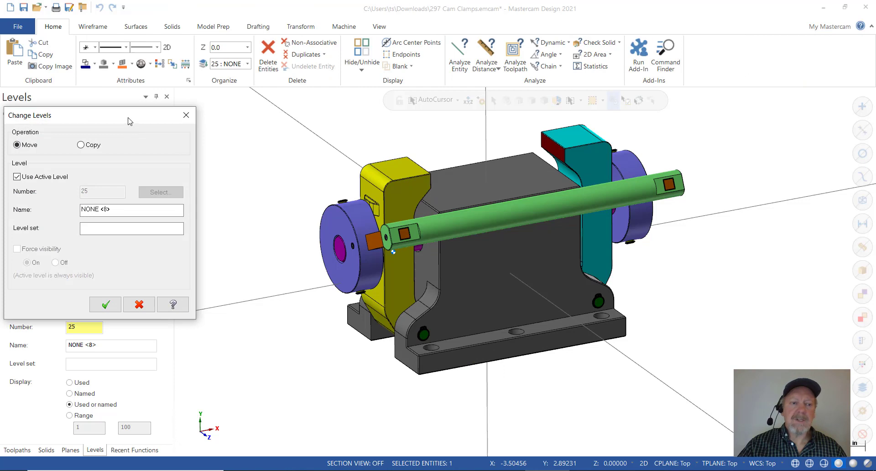
drag(129, 121, 158, 115)
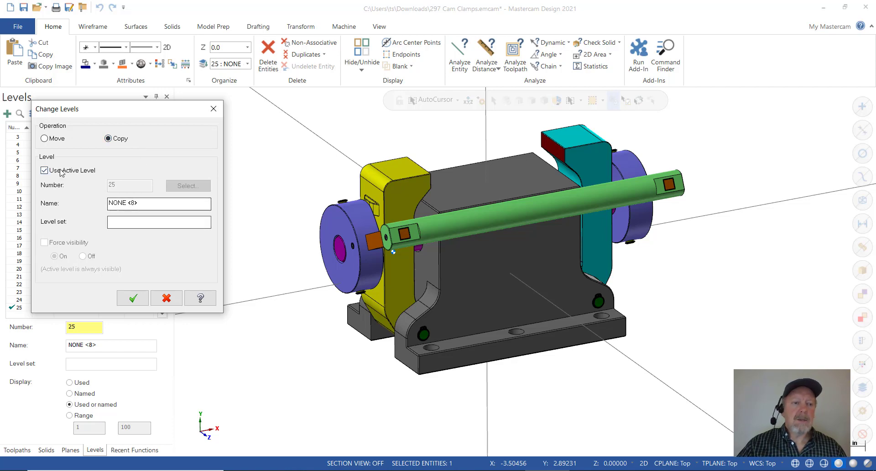
click(44, 171)
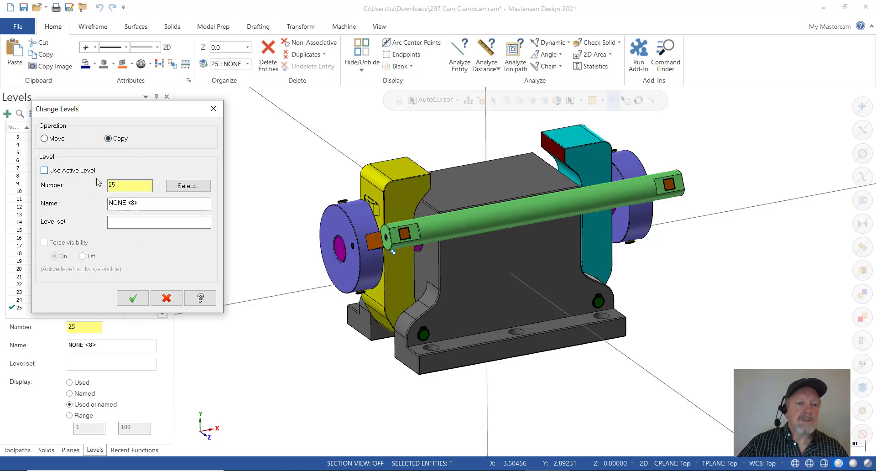
click(181, 189)
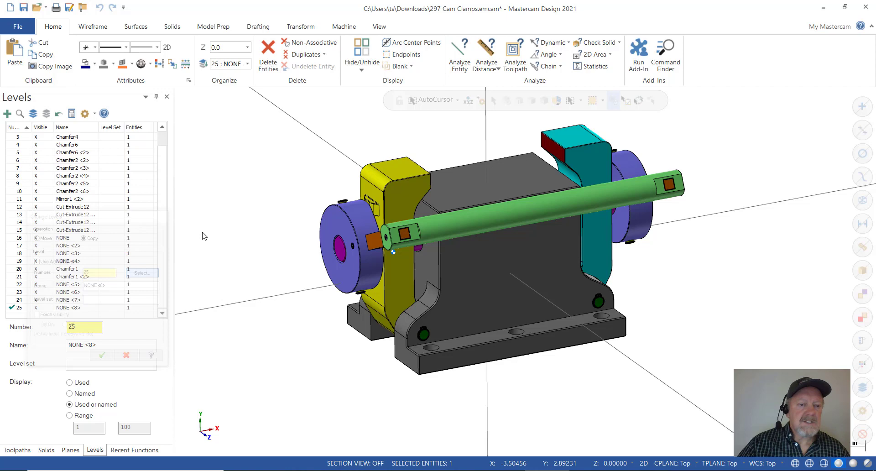
double_click(71, 261)
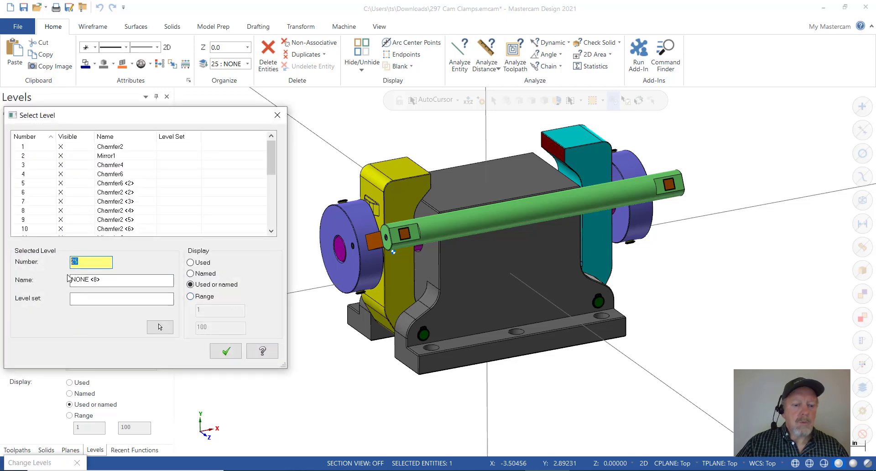
click(107, 281)
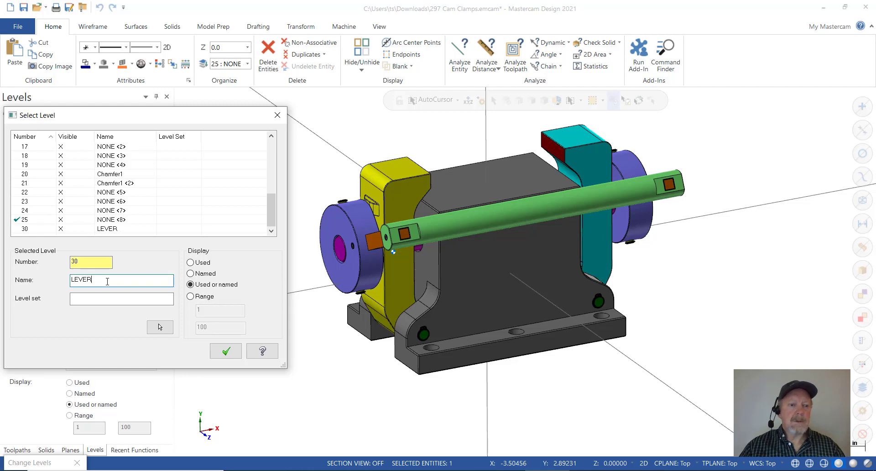
text(LEVER)
click(230, 352)
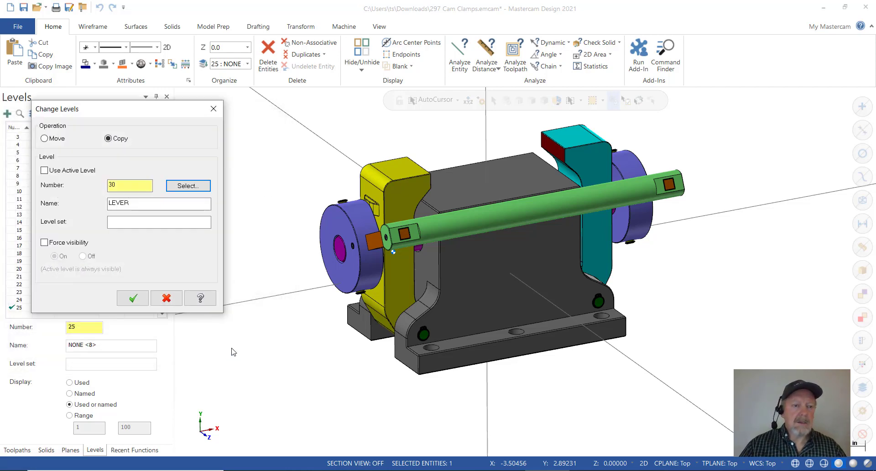
Step: Copy the lever solid onto level 30 and make LEVER the current level
double_click(126, 185)
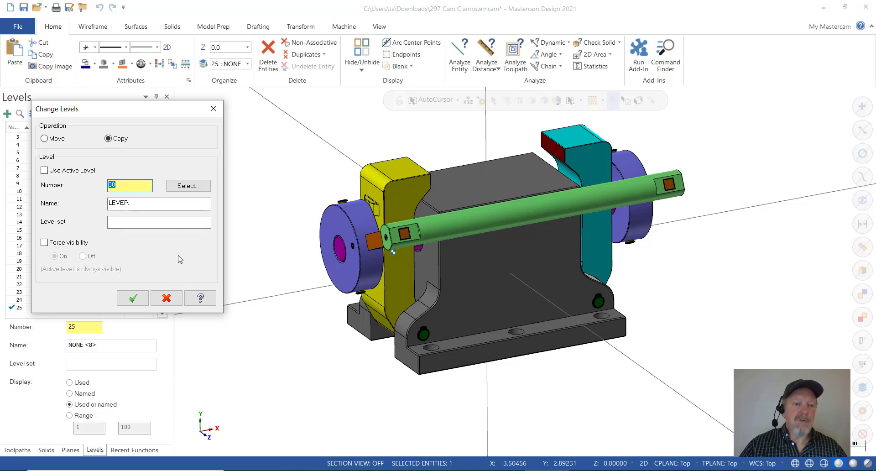
key(Tab)
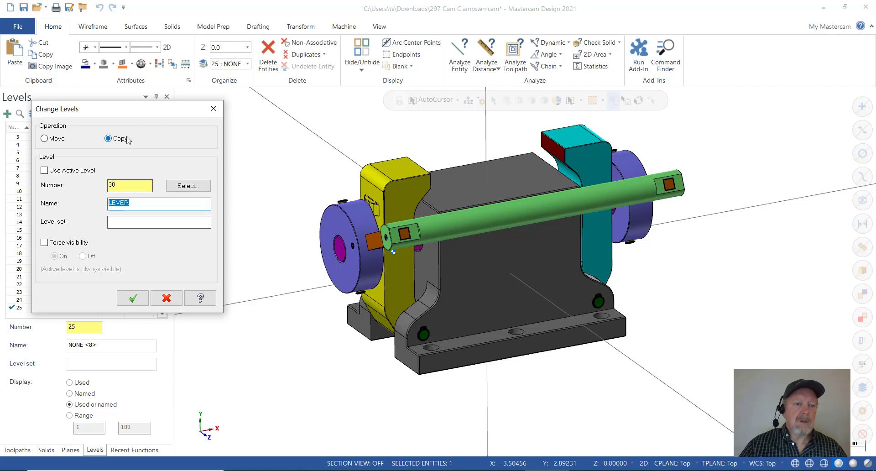
click(133, 298)
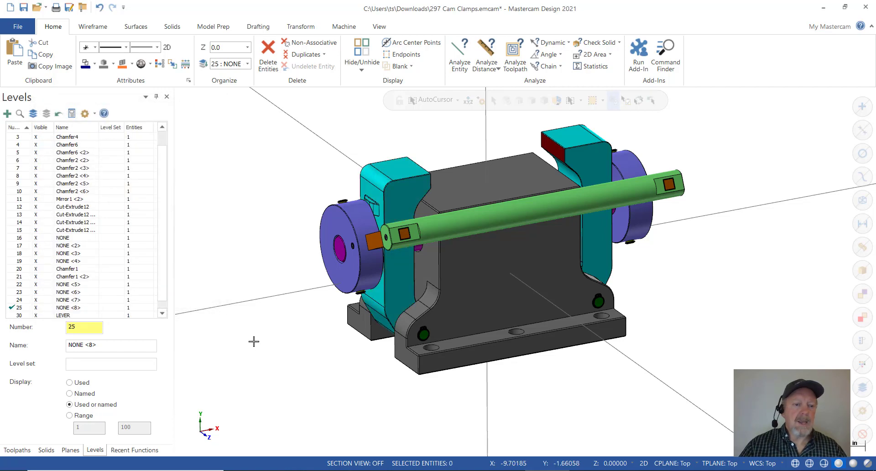
scroll(60, 299, down, 1)
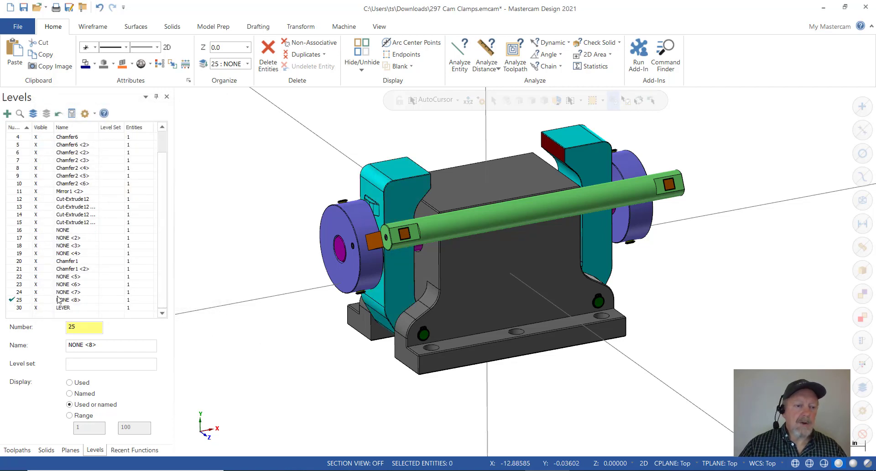
click(12, 307)
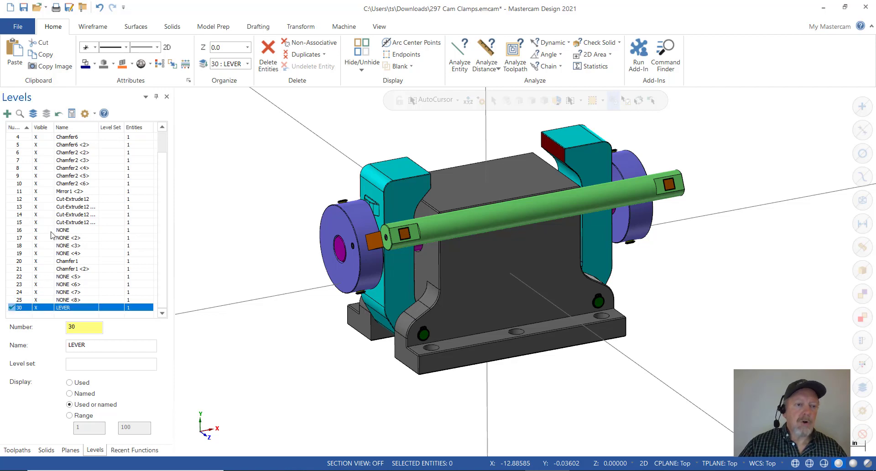
Step: Hide all levels except LEVER and view the lever from Top (WCS)
click(46, 113)
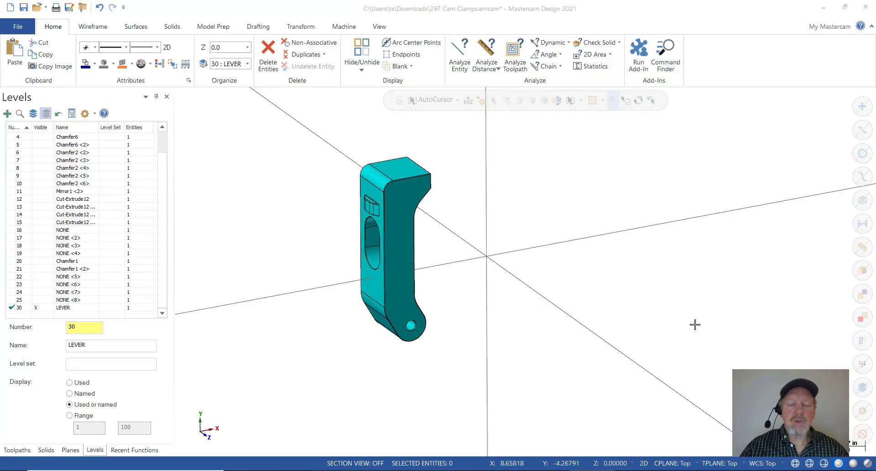
right_click(633, 277)
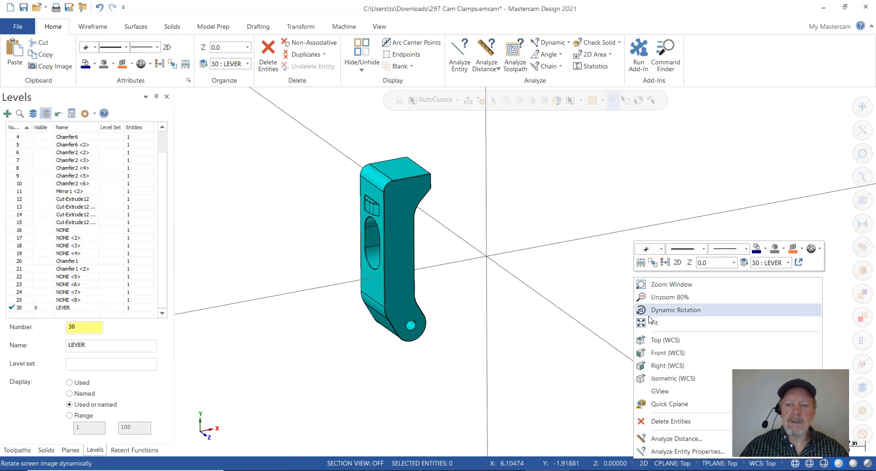
click(662, 340)
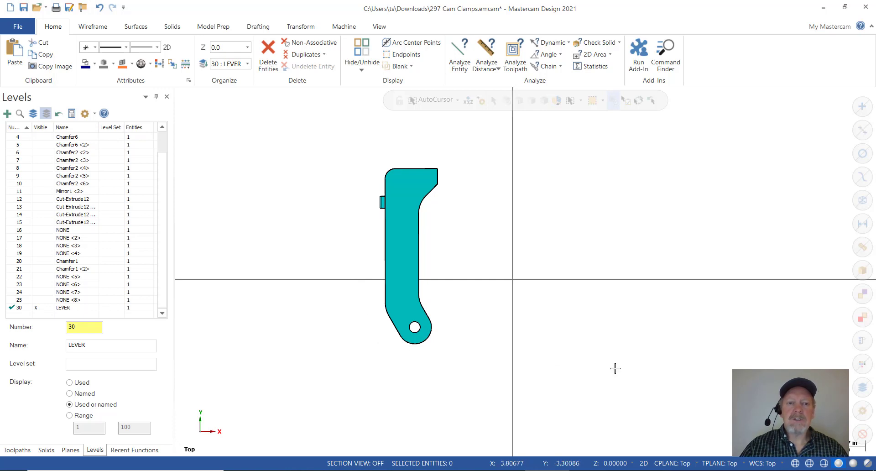
click(91, 28)
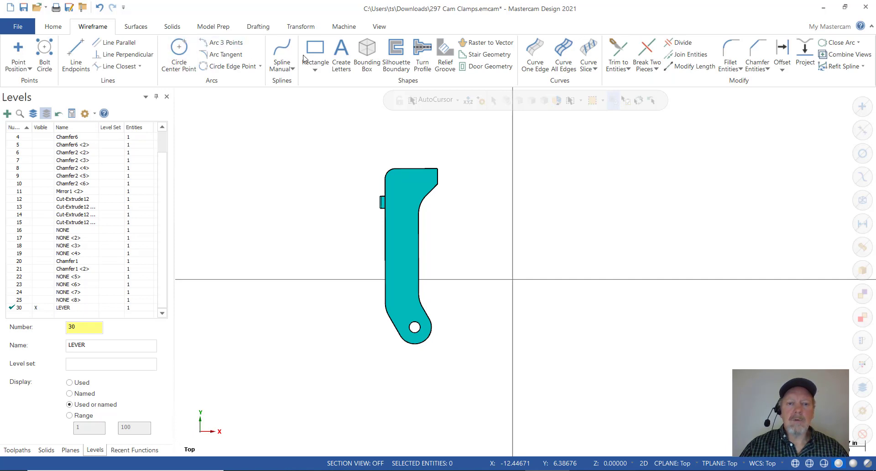
Step: Create a 3D wireframe bounding box of 2.15277 × 6.53687 × 1.9685 around the lever solid
click(367, 55)
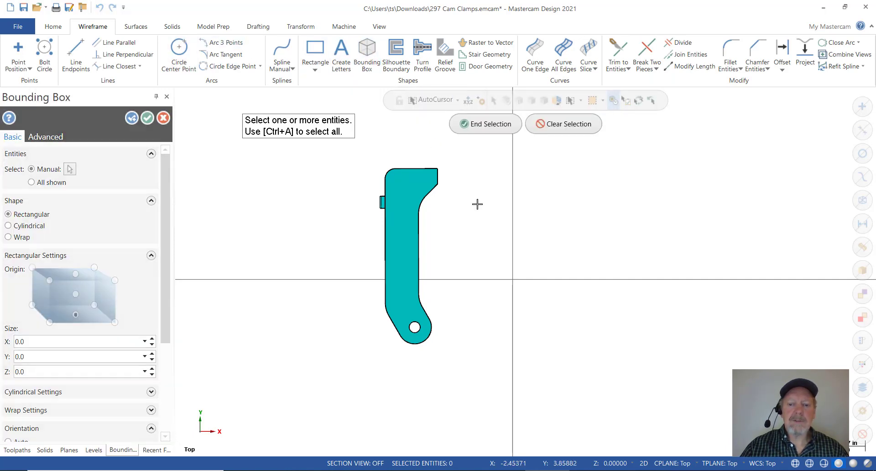
click(644, 463)
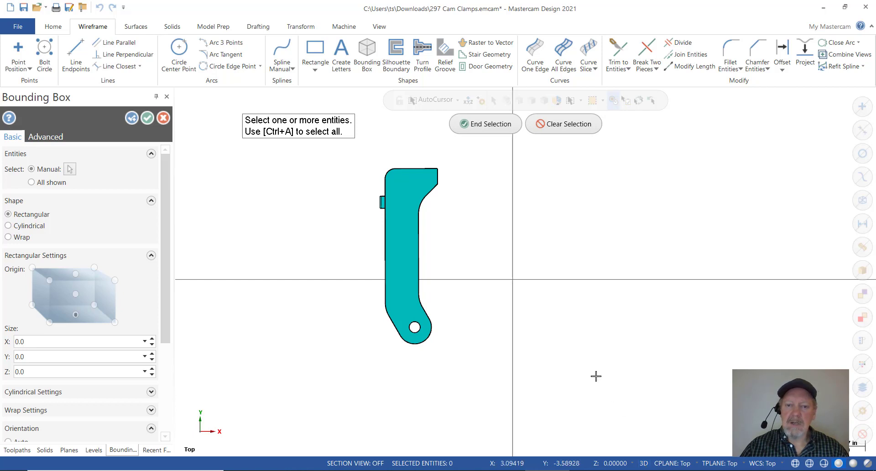
middle_drag(594, 376, 648, 376)
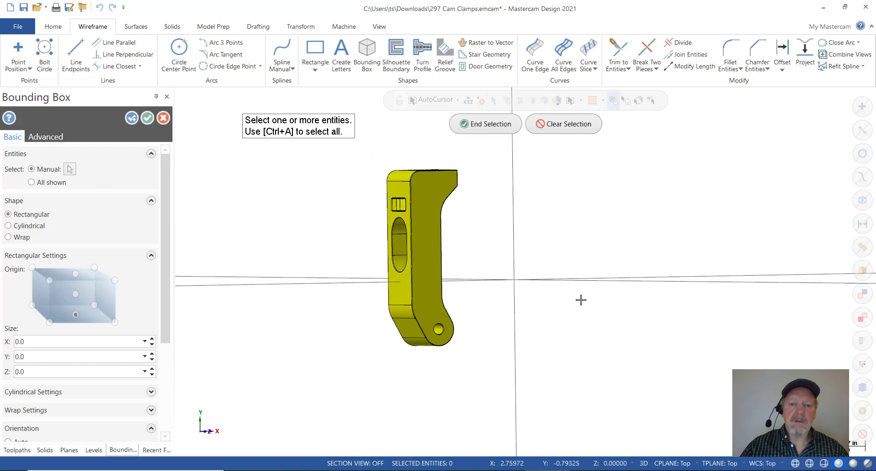
click(502, 128)
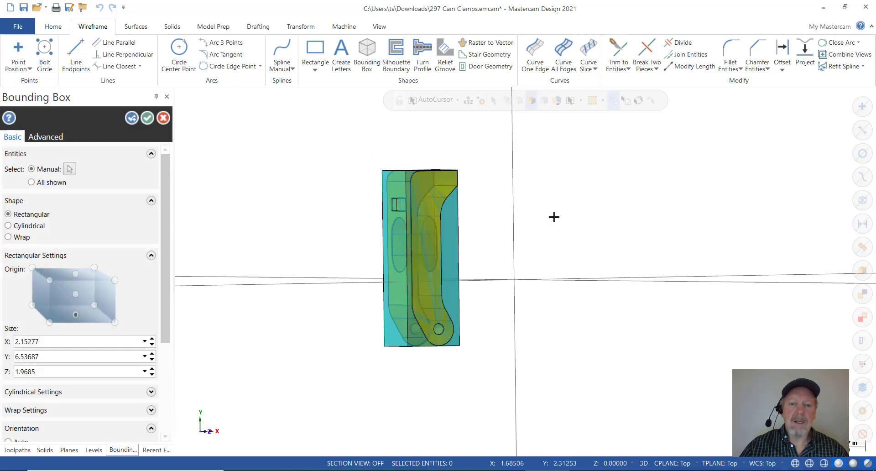
mouse_move(555, 221)
middle_down()
mouse_move(504, 206)
mouse_move(546, 251)
mouse_move(522, 188)
mouse_move(558, 202)
middle_up()
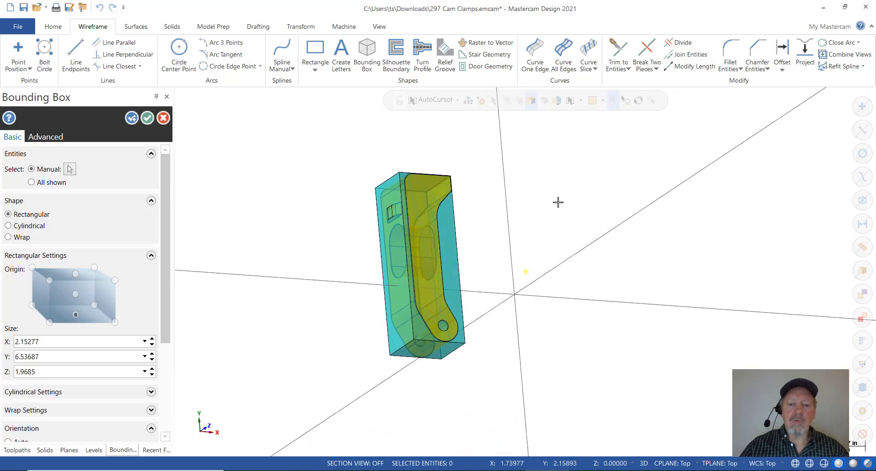
click(150, 118)
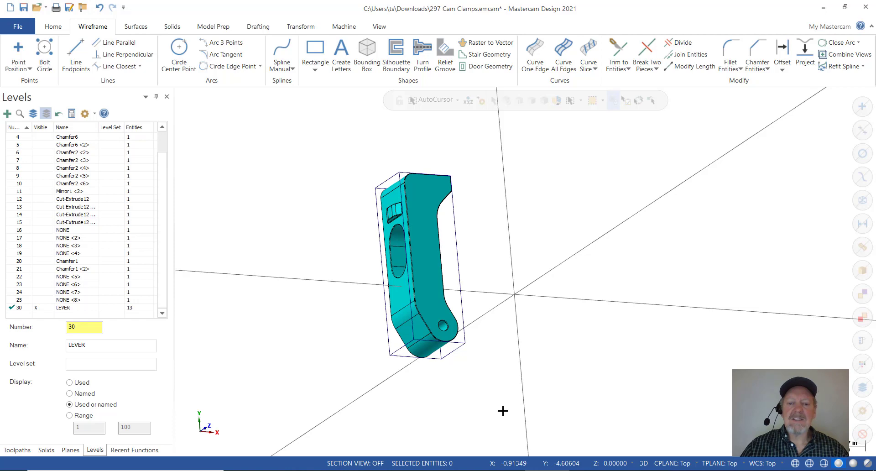
Step: Inspect the boxed lever from Top, Front and isometric views, ending back in Top (WCS)
right_click(500, 149)
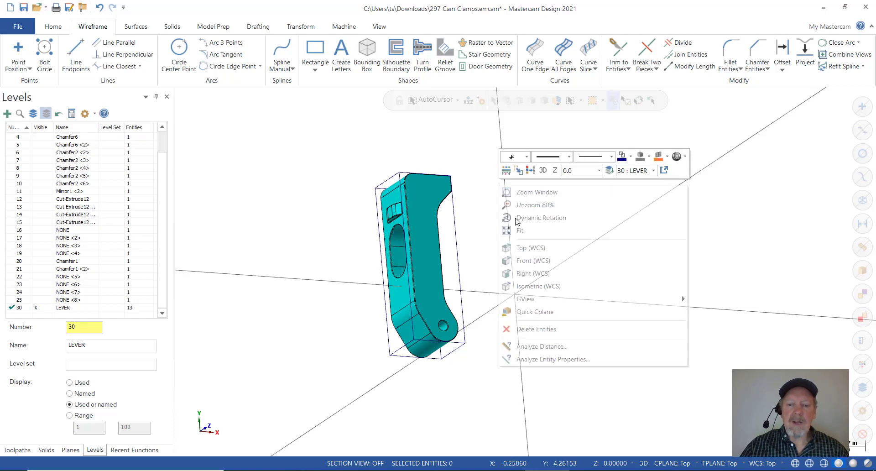
click(528, 248)
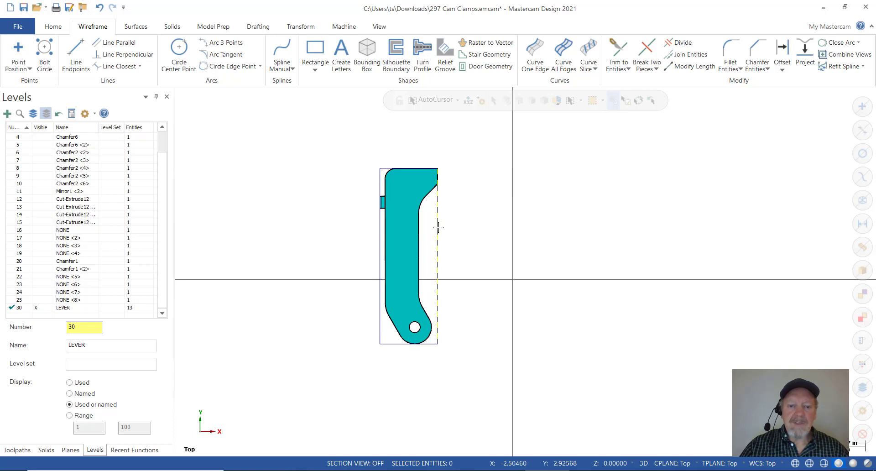
right_click(509, 227)
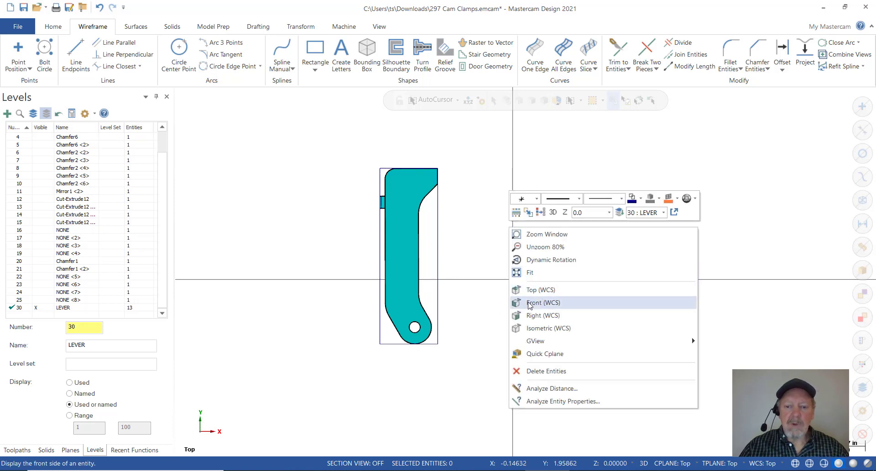
click(524, 302)
scroll(340, 205, down, 5)
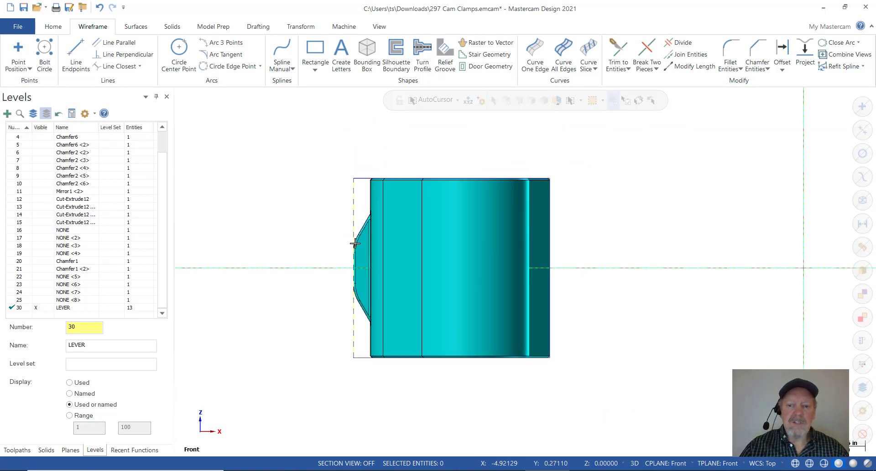
key(alt+7)
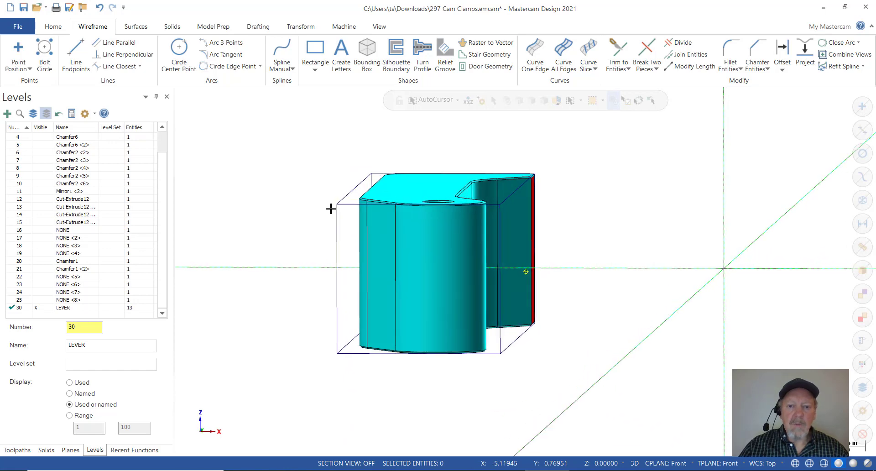
middle_drag(336, 210, 354, 182)
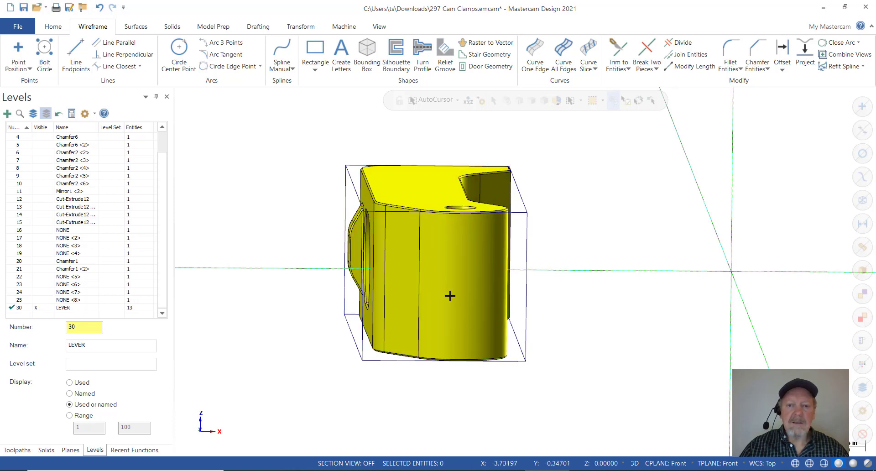
right_click(272, 156)
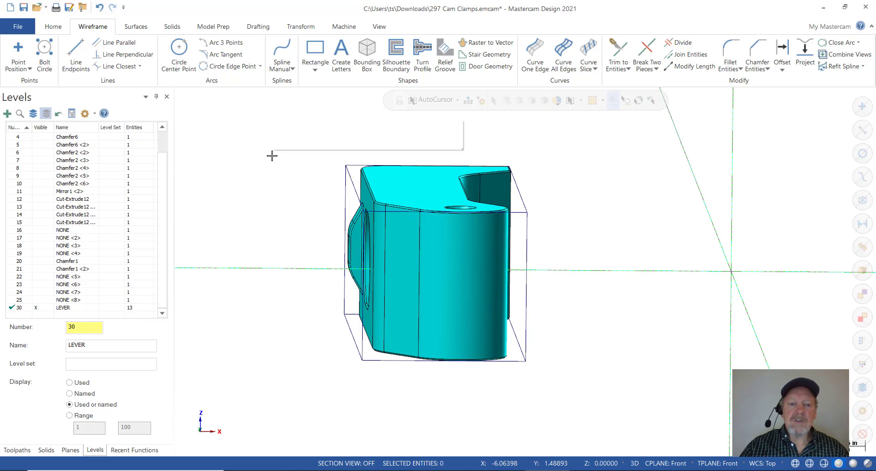
click(306, 218)
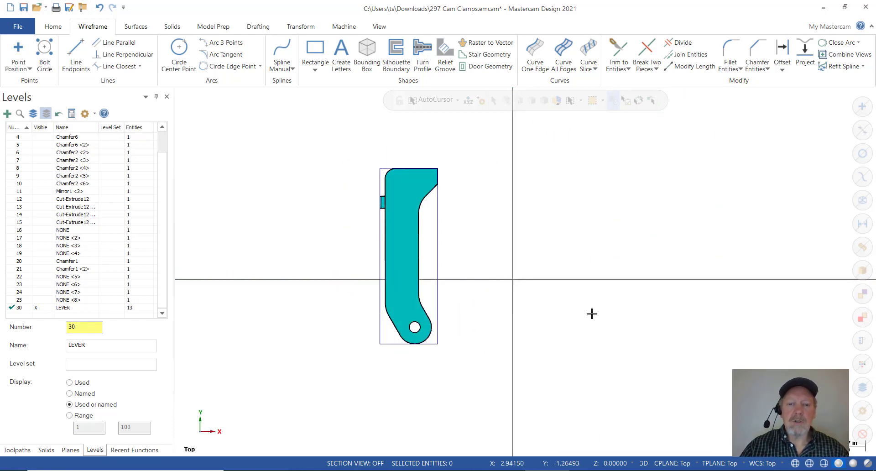
Step: Use Move to Origin to place the lever's top corner at the origin
click(297, 28)
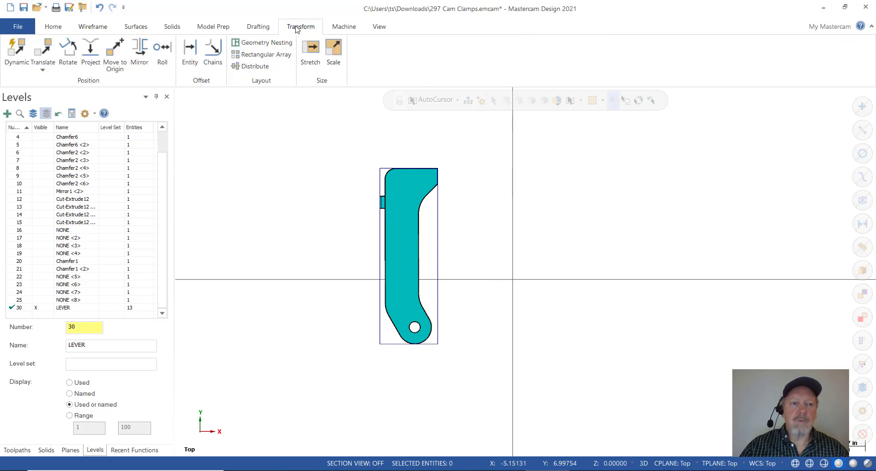
click(115, 54)
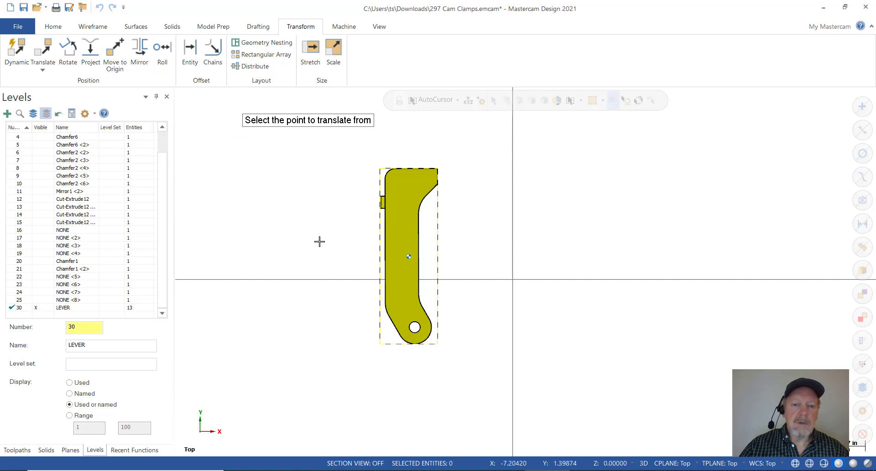
middle_drag(329, 239, 352, 225)
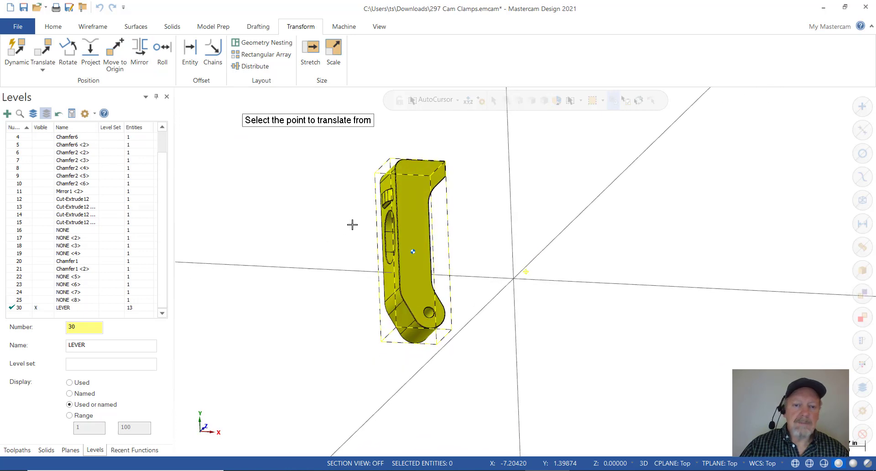
click(390, 158)
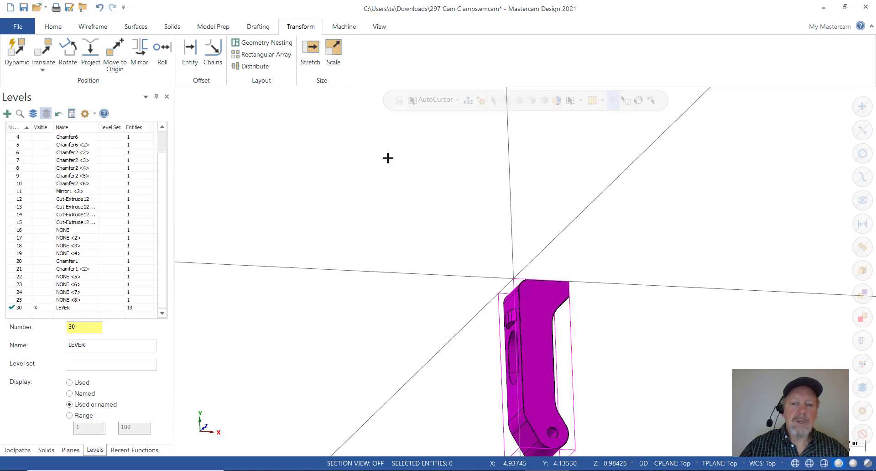
Step: Check the moved lever's placement from Top (WCS) and a tilted 3D view
right_click(388, 158)
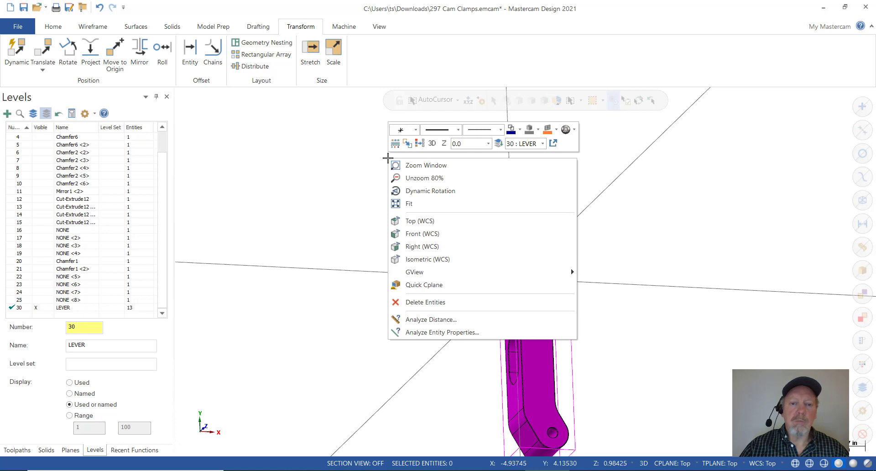
click(417, 223)
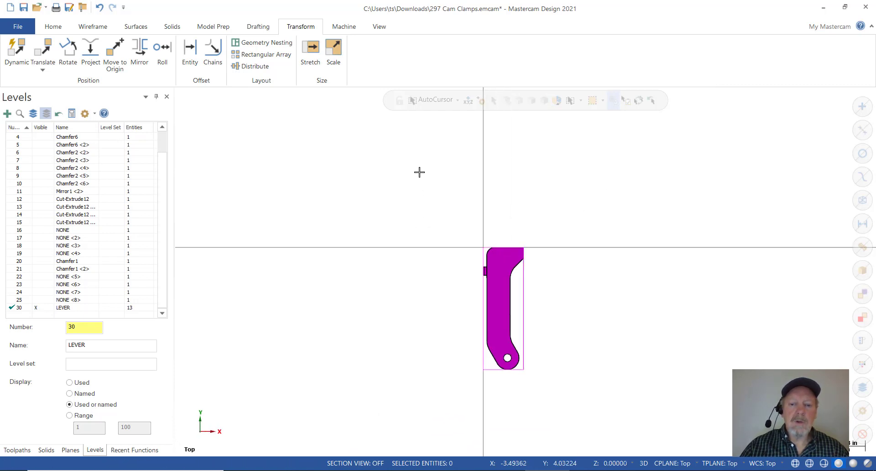
scroll(525, 319, up, 4)
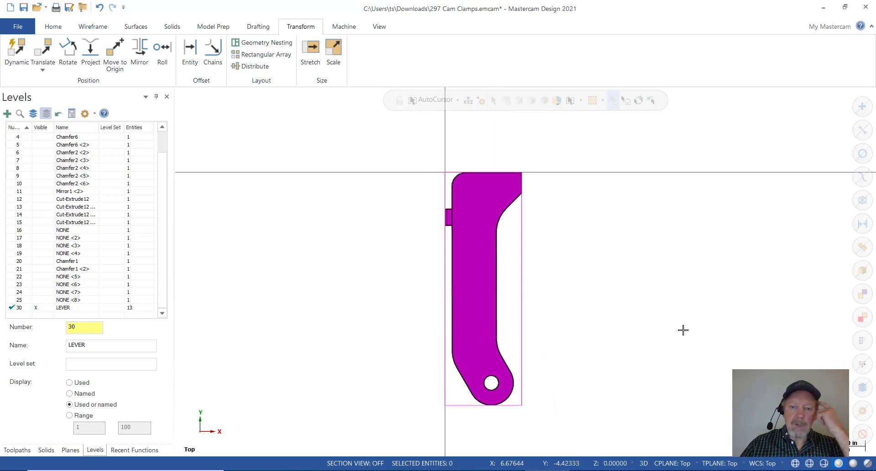
middle_drag(663, 321, 689, 315)
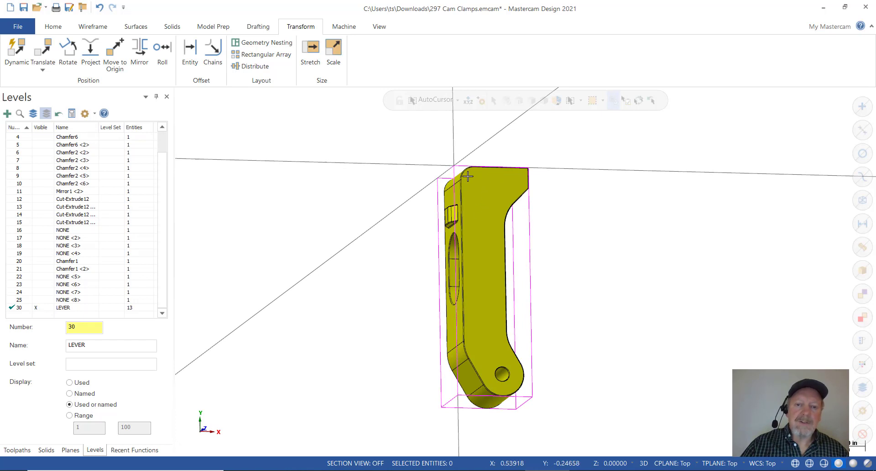
right_click(400, 163)
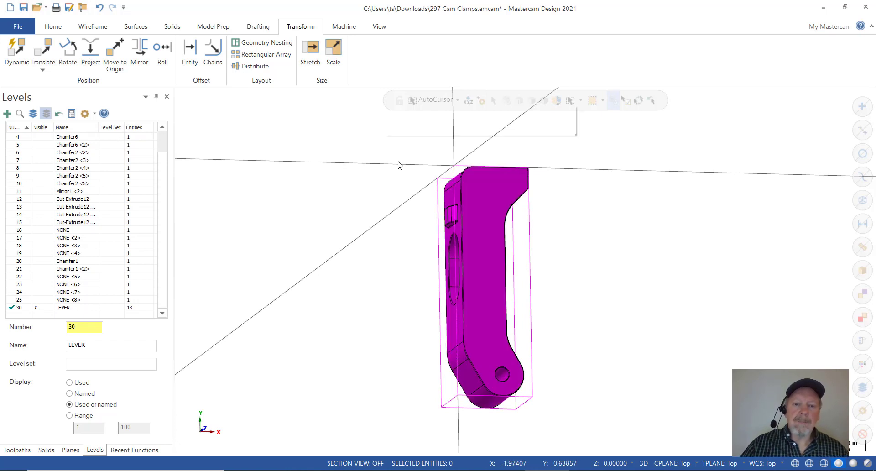
click(592, 280)
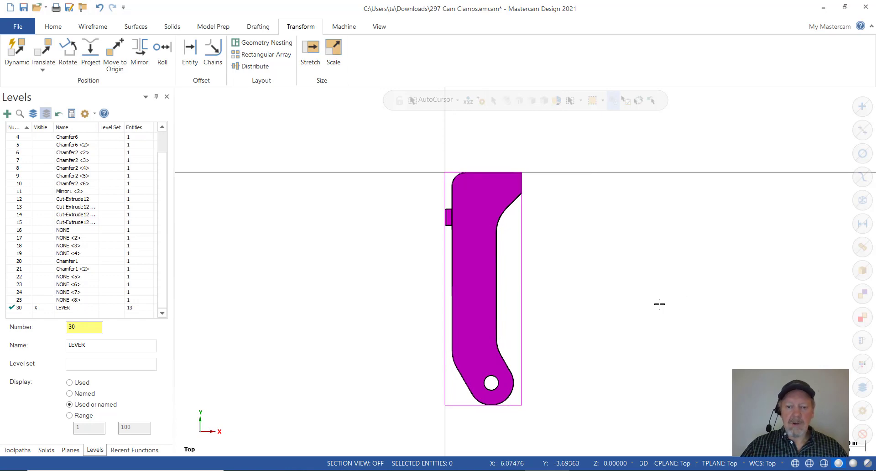
middle_drag(570, 313, 811, 176)
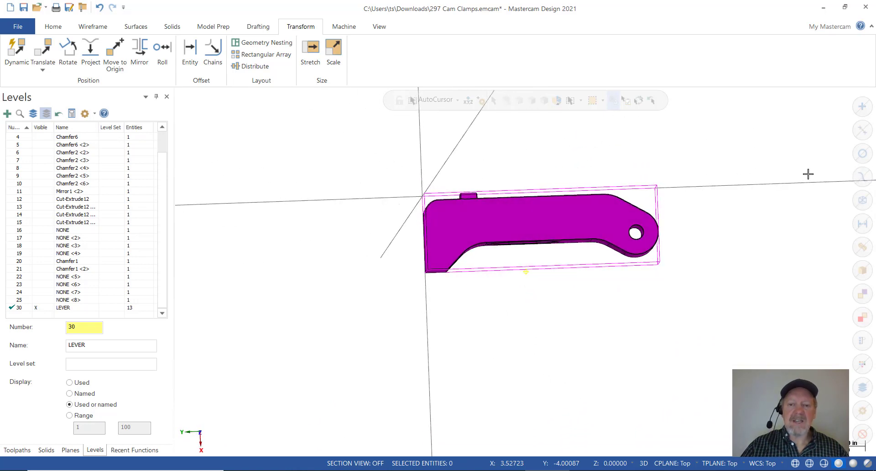
Step: Select all 13 lever entities and enter a 90° rotation angle
right_click(657, 145)
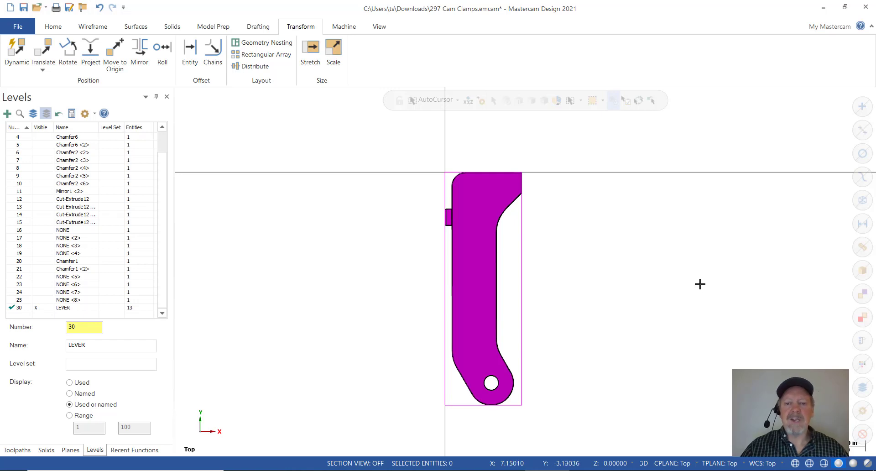
scroll(533, 157, down, 2)
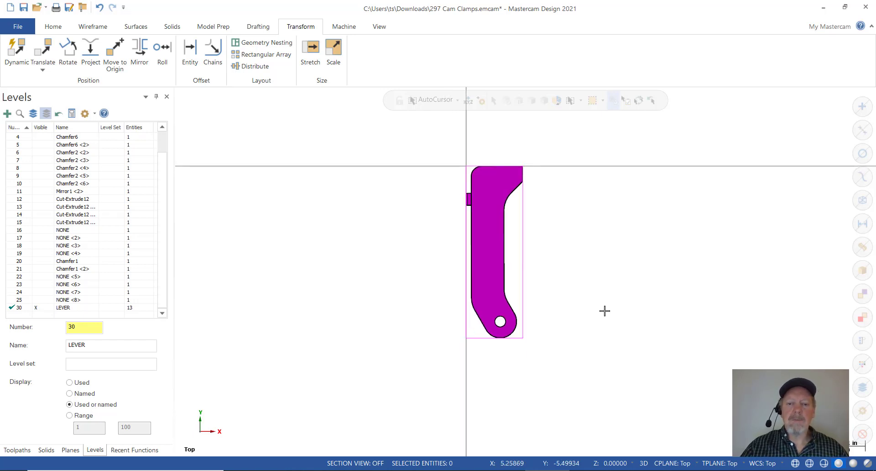
drag(596, 367, 397, 144)
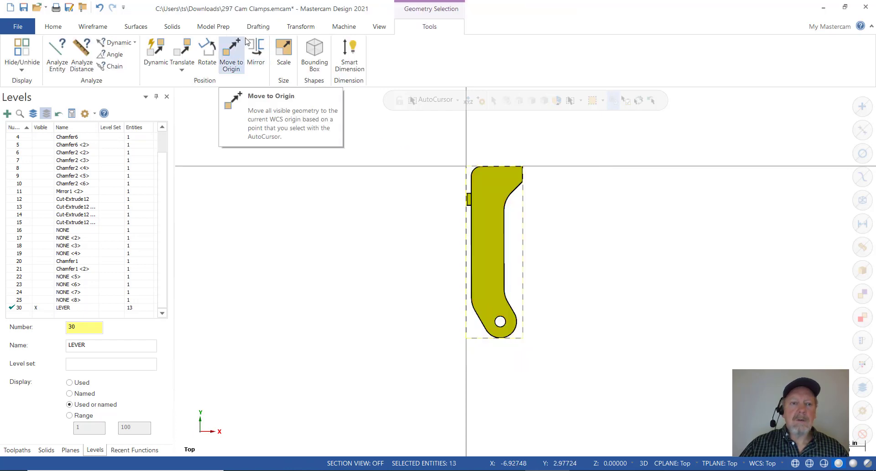
click(295, 27)
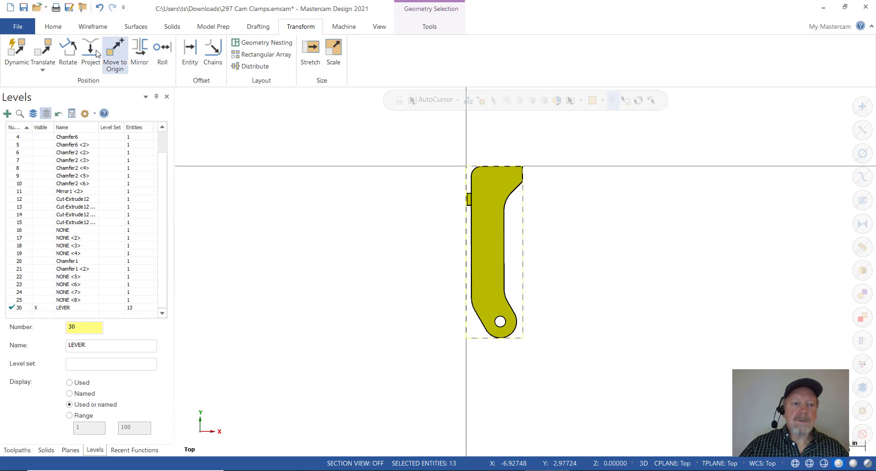
click(69, 52)
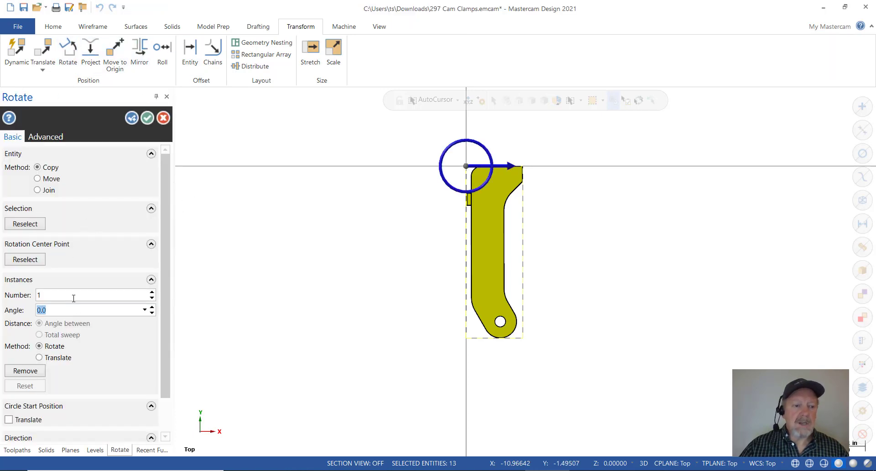
key(BackSpace)
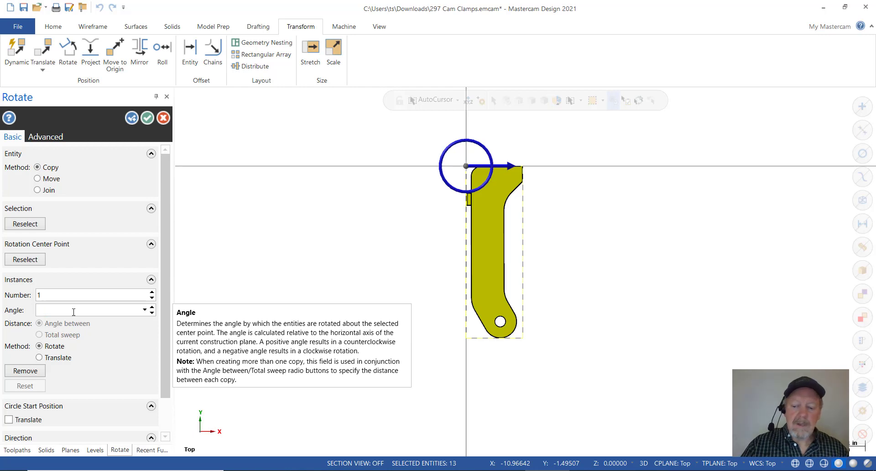
text(90.0)
key(Return)
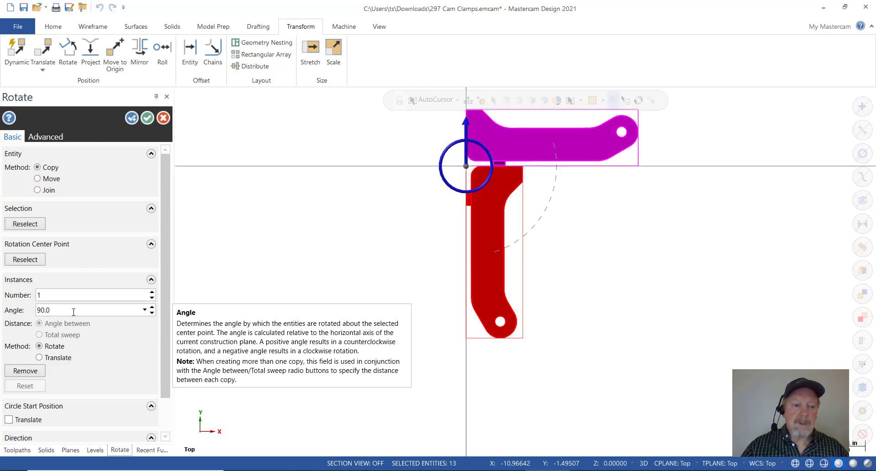
Step: Apply the rotation as a Move in the Opposite direction so the lever lies along negative X
scroll(405, 320, down, 2)
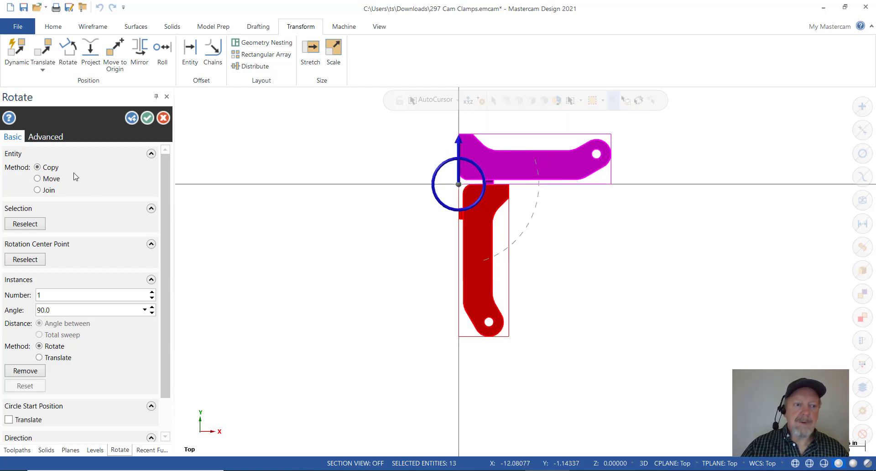
click(37, 179)
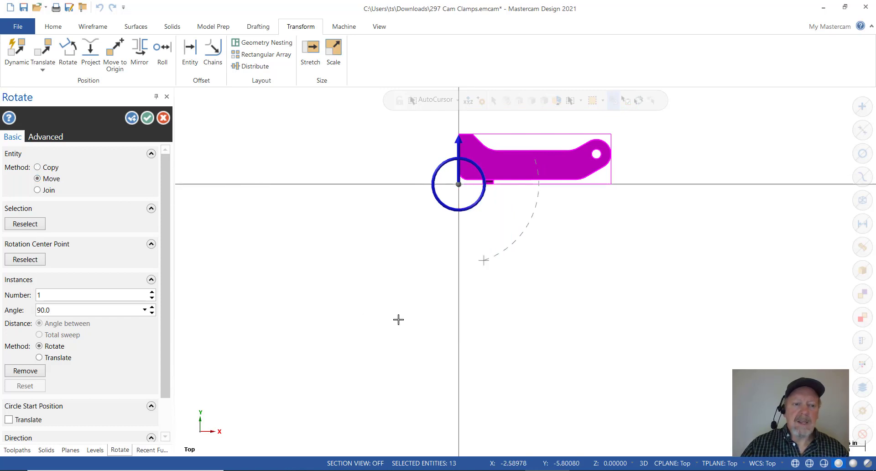
drag(166, 376, 167, 411)
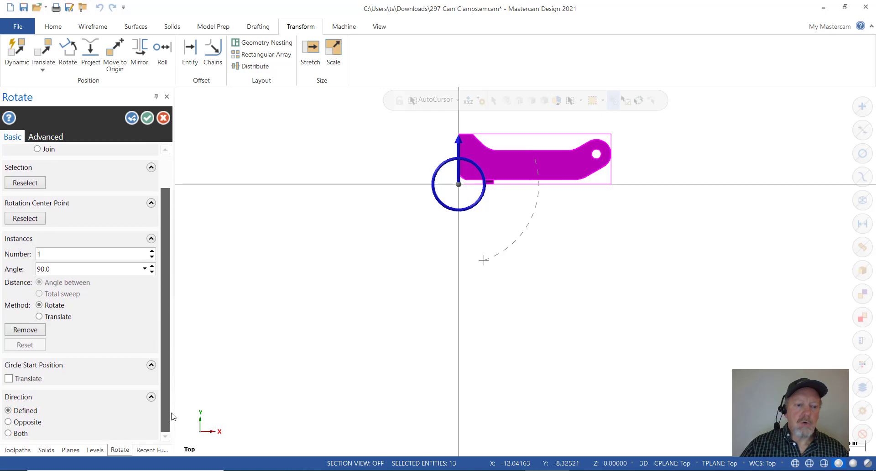
click(9, 422)
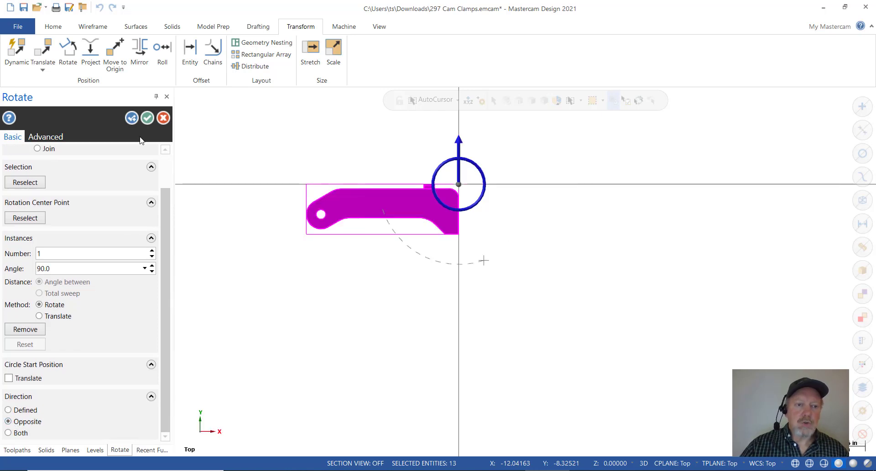
click(146, 119)
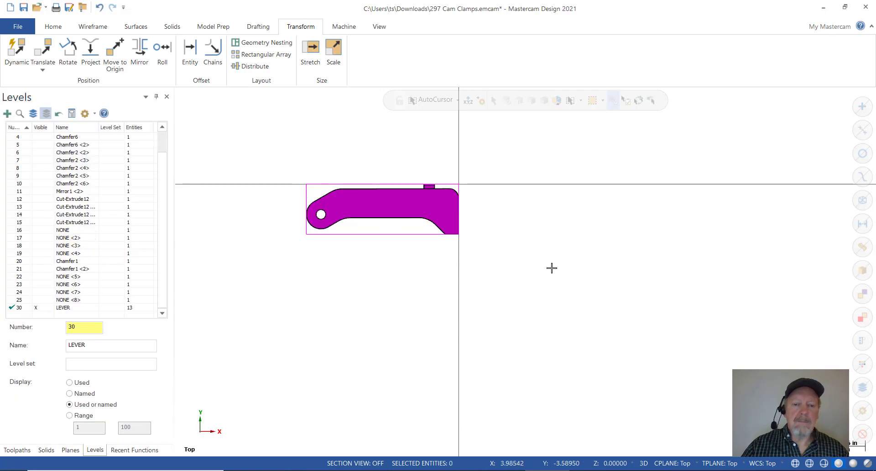
mouse_move(358, 200)
middle_down()
mouse_move(700, 207)
mouse_move(489, 209)
mouse_move(360, 197)
middle_up()
Step: Switch to the Front view and window-select the whole lever solid
right_click(354, 152)
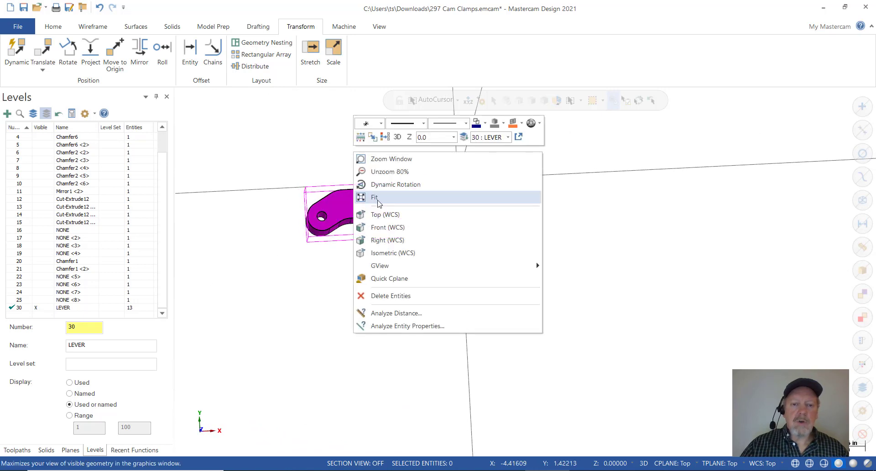
click(383, 227)
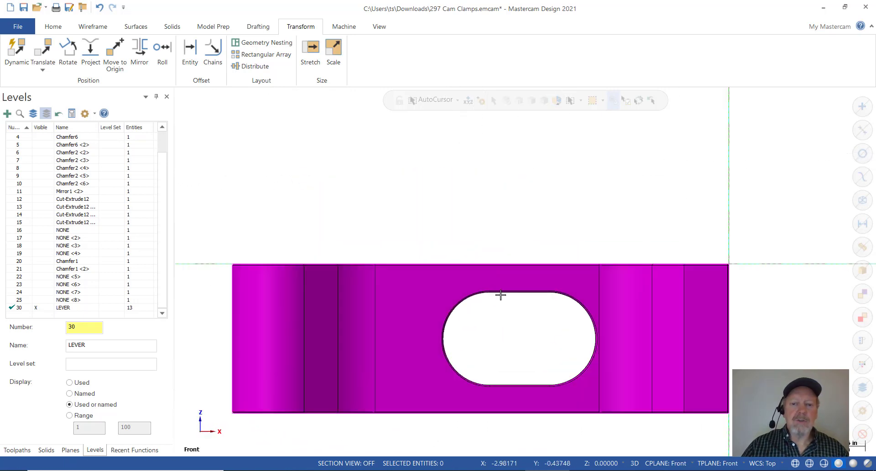
drag(611, 328, 260, 149)
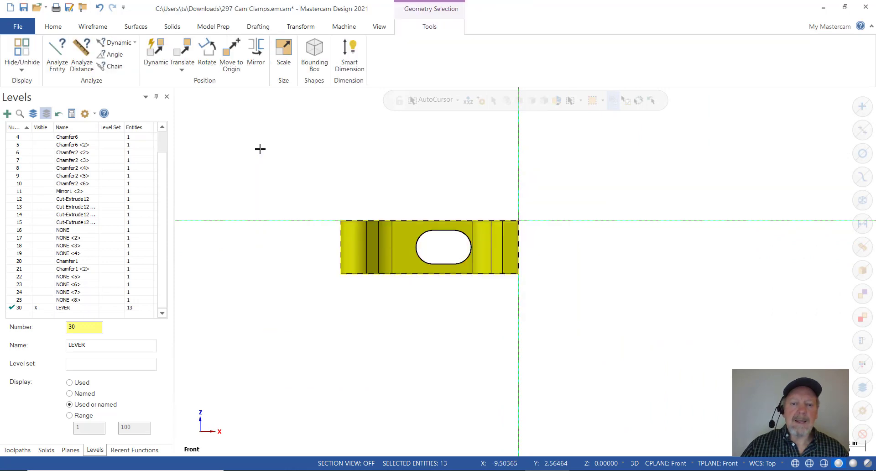
Step: Rotate the selected lever 180° about the origin so it extends along positive X
click(295, 28)
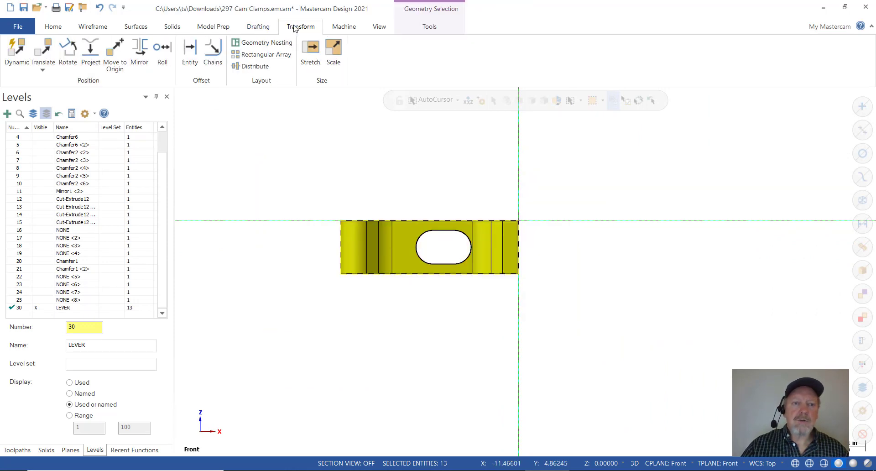
click(69, 50)
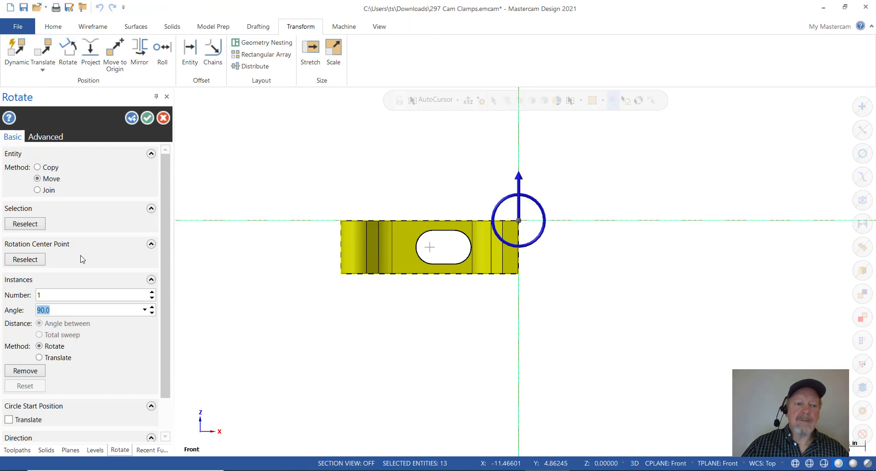
text(18)
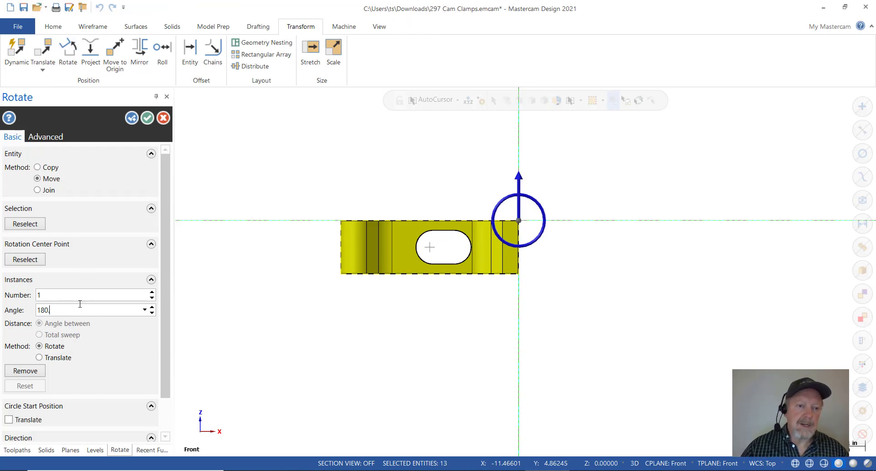
key(Return)
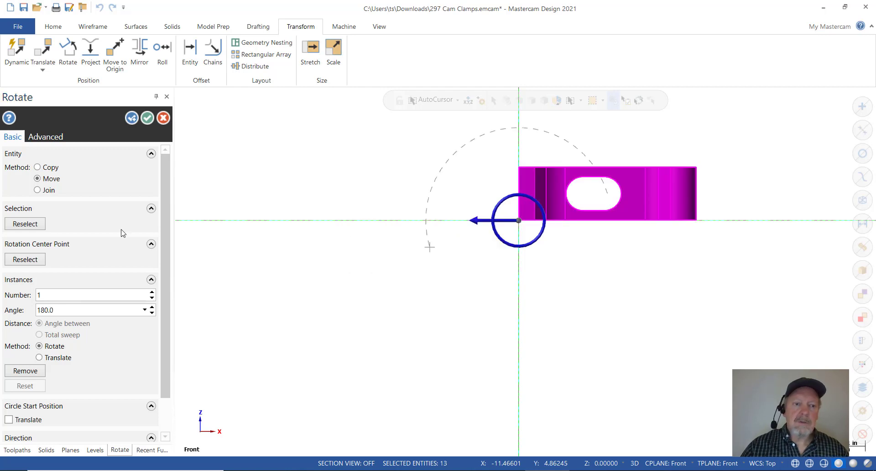
click(147, 118)
right_click(321, 160)
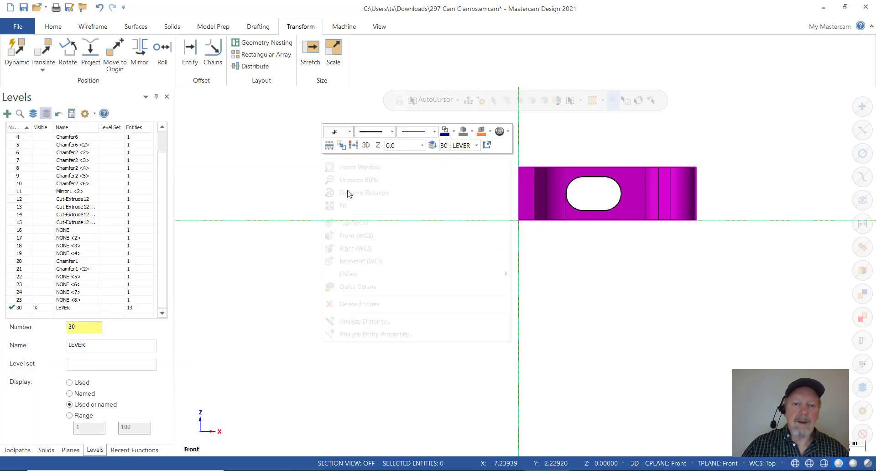
Step: Orbit to a 3D view and move the lever's top bounding-box corner onto the origin
click(354, 223)
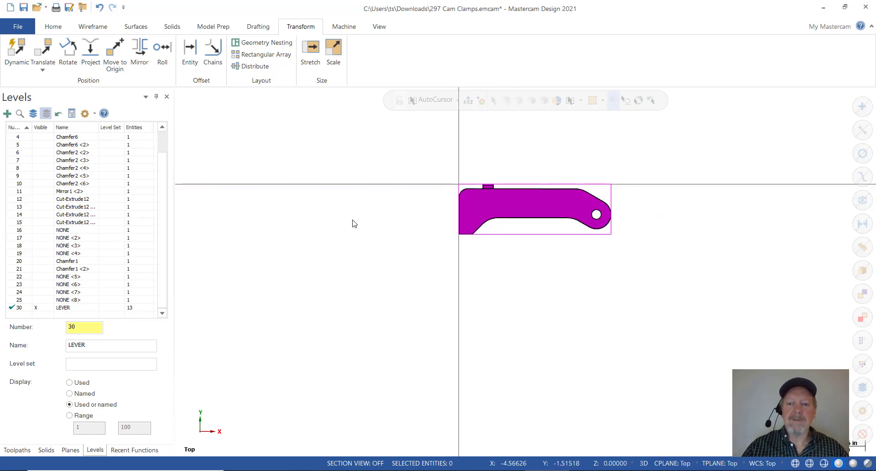
middle_drag(354, 223, 503, 210)
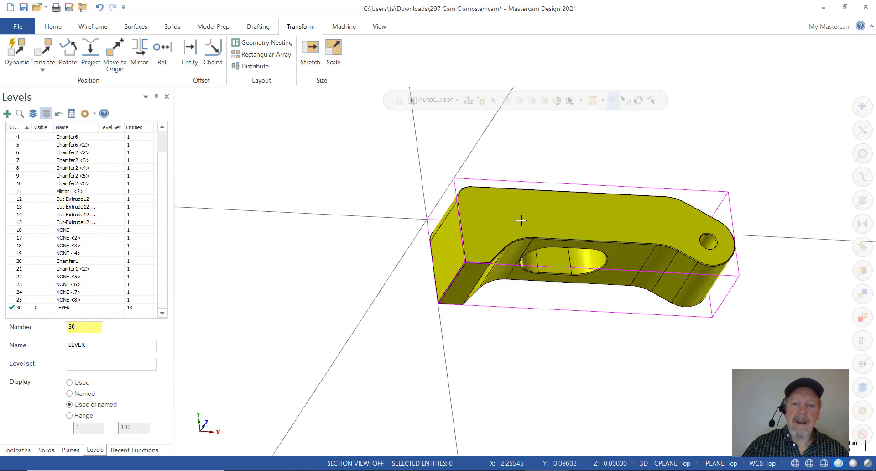
click(112, 49)
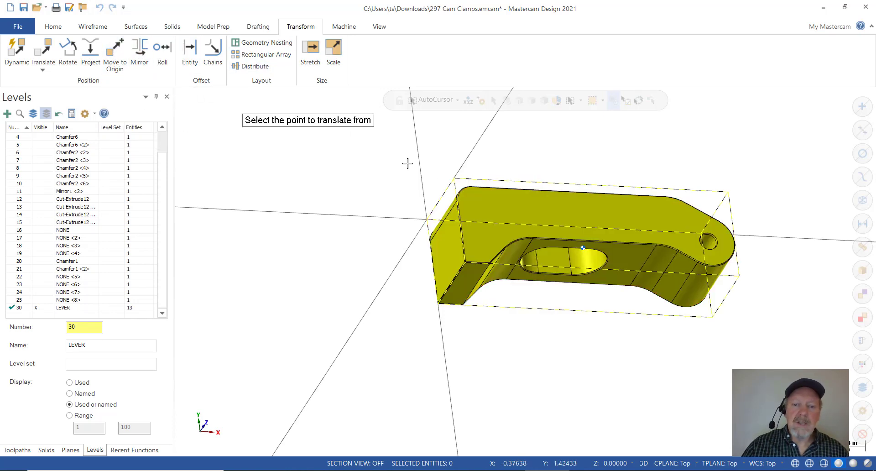
click(454, 178)
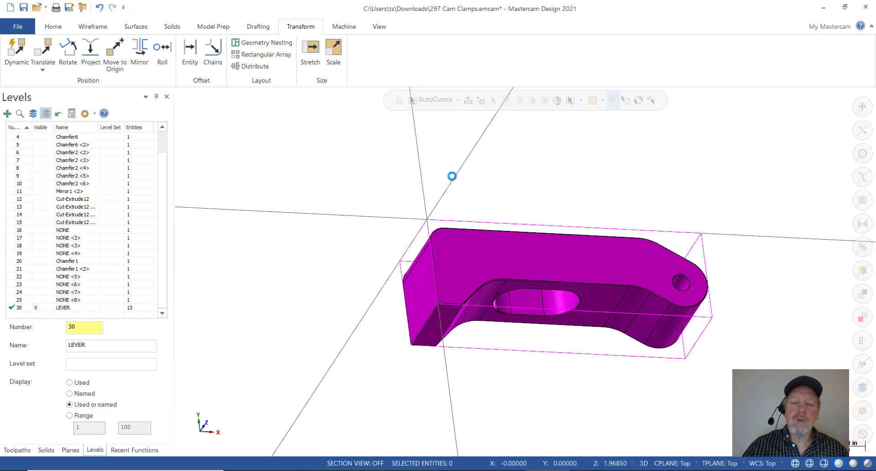
Step: Check the lever from Top, a zoomed tilted 3D view, then Front, confirming its corner is at origin
right_click(370, 170)
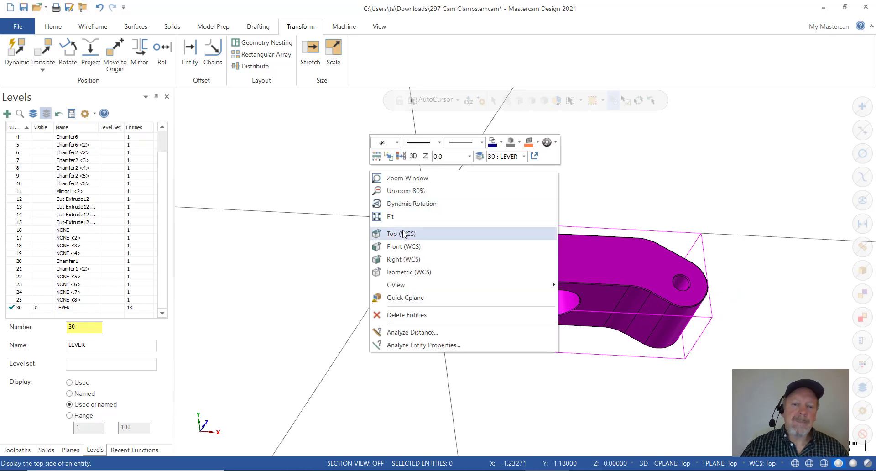
click(399, 225)
scroll(600, 179, up, 6)
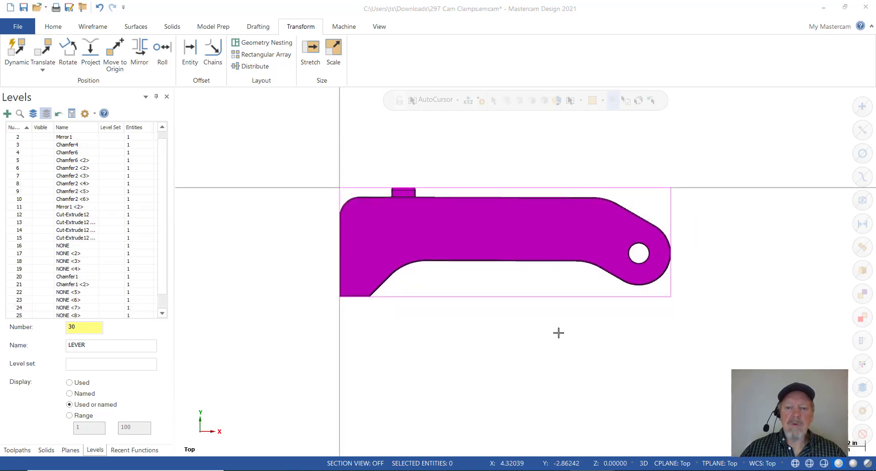
middle_drag(557, 332, 567, 244)
right_click(759, 152)
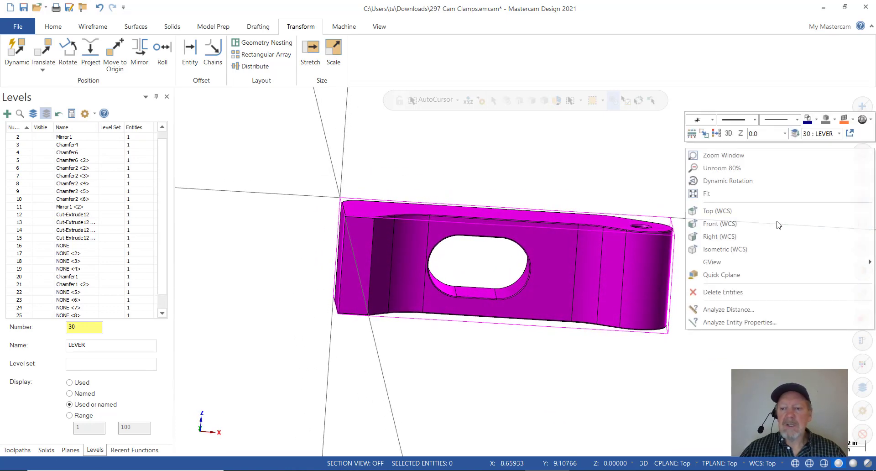
click(748, 228)
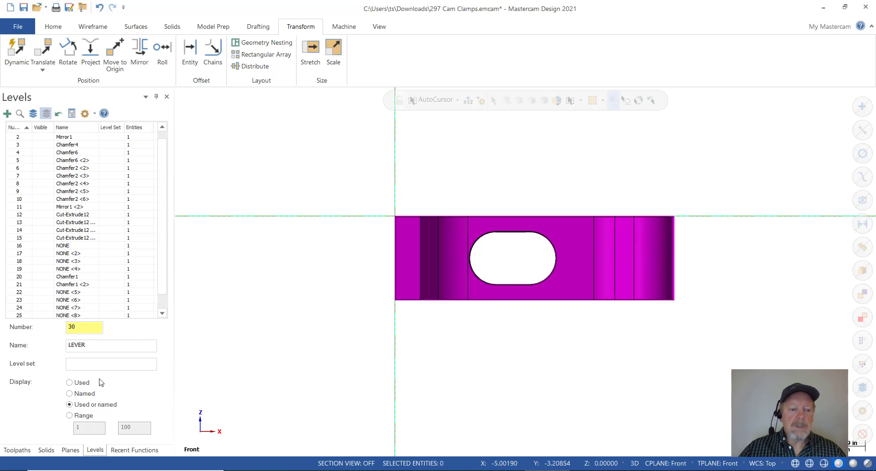
Step: Open the Planes manager, review its follow-rules options, and return to the Top view
click(70, 450)
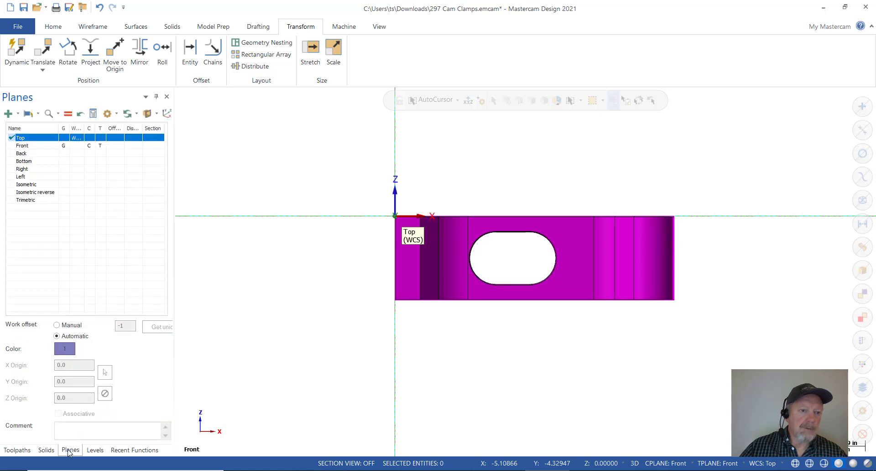
click(137, 115)
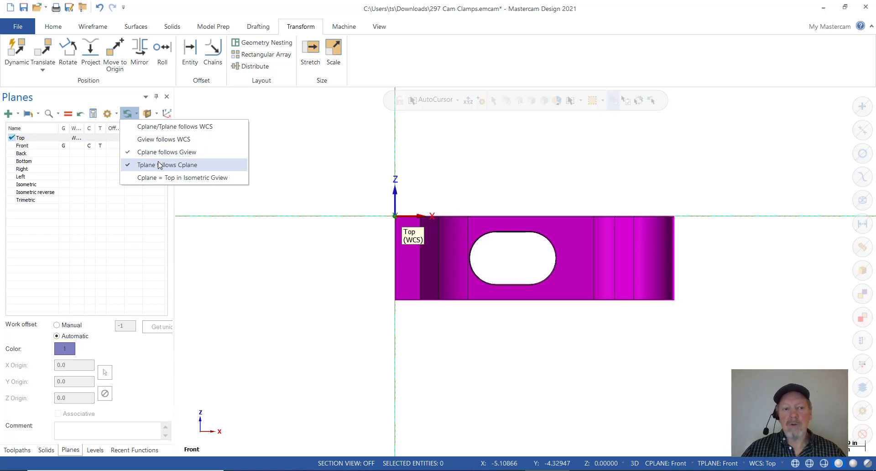
click(319, 169)
right_click(323, 178)
click(349, 239)
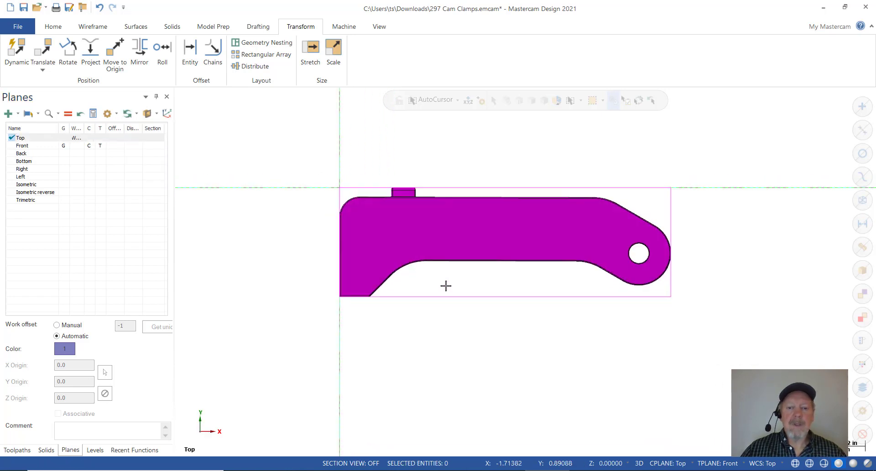